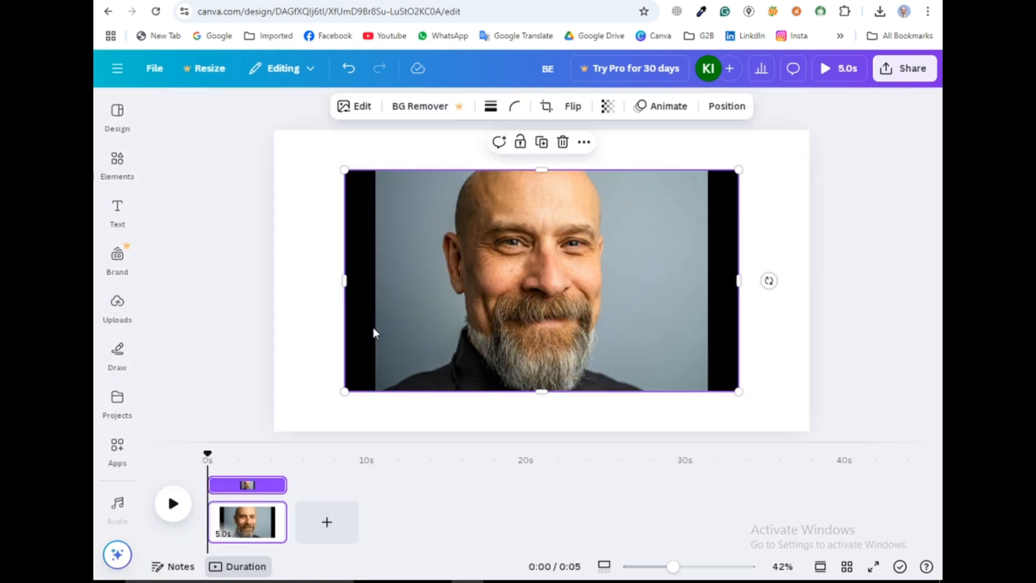
Move the portrait photo to the canvas corner and enlarge it to fill the whole canvas
drag(525, 320, 490, 296)
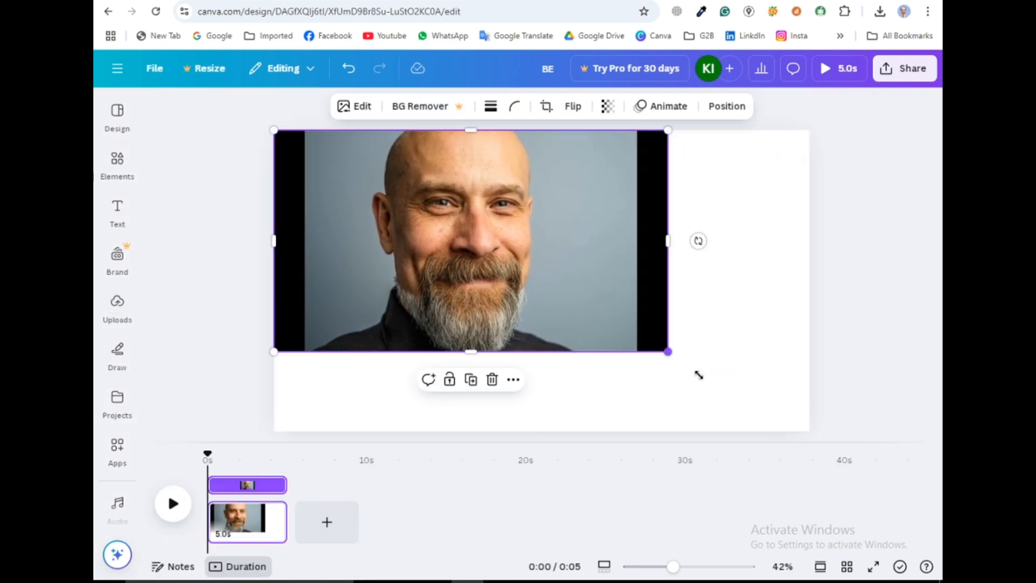
drag(699, 374, 811, 437)
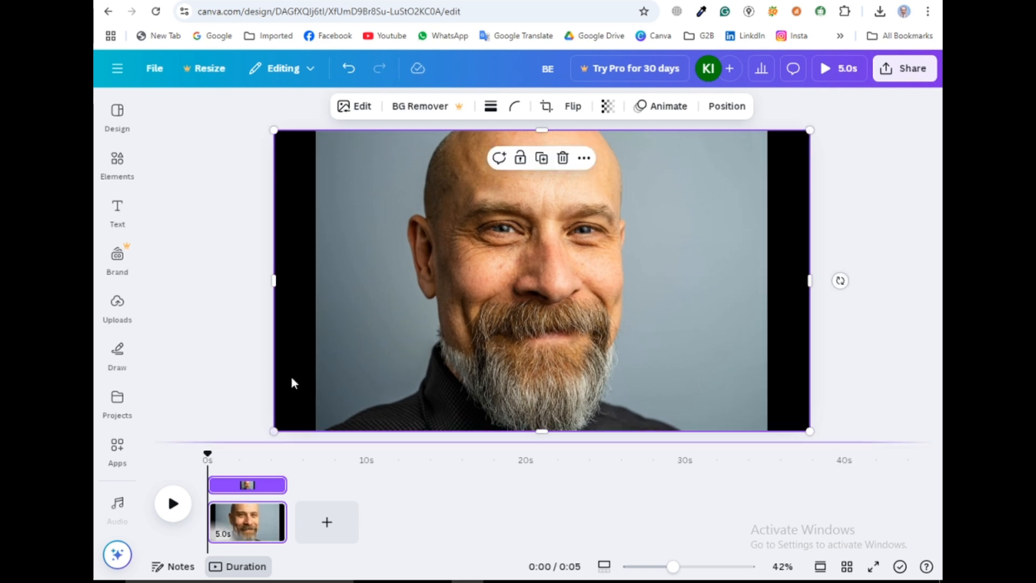
Add the recently used square shape from Elements onto the design and collapse the side panel
click(112, 160)
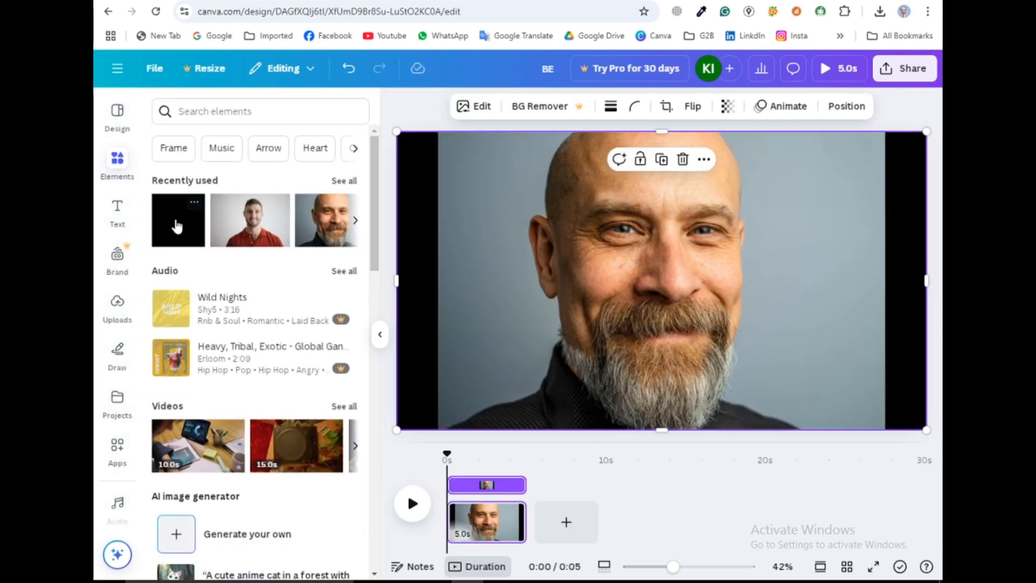
click(177, 226)
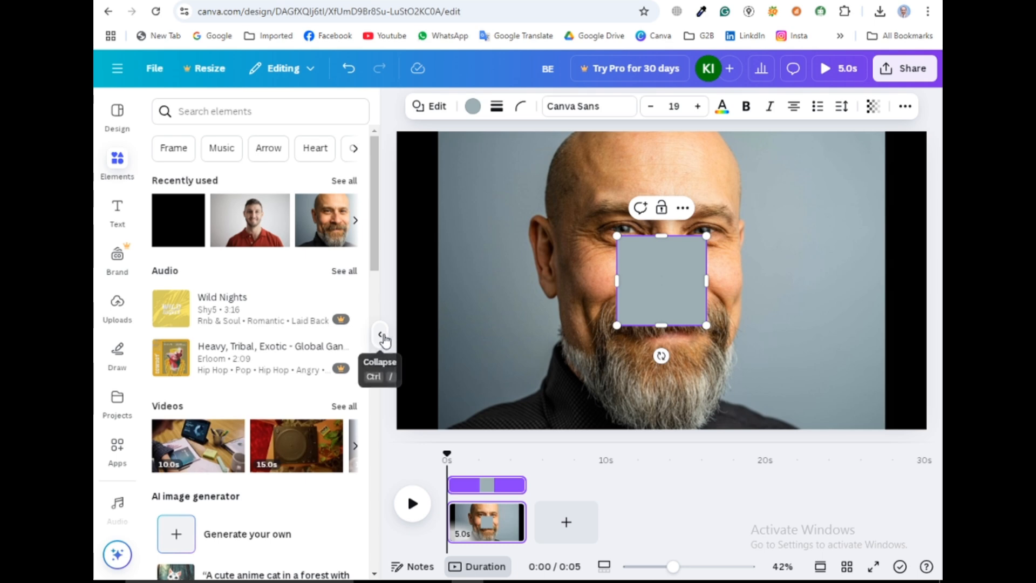
click(380, 334)
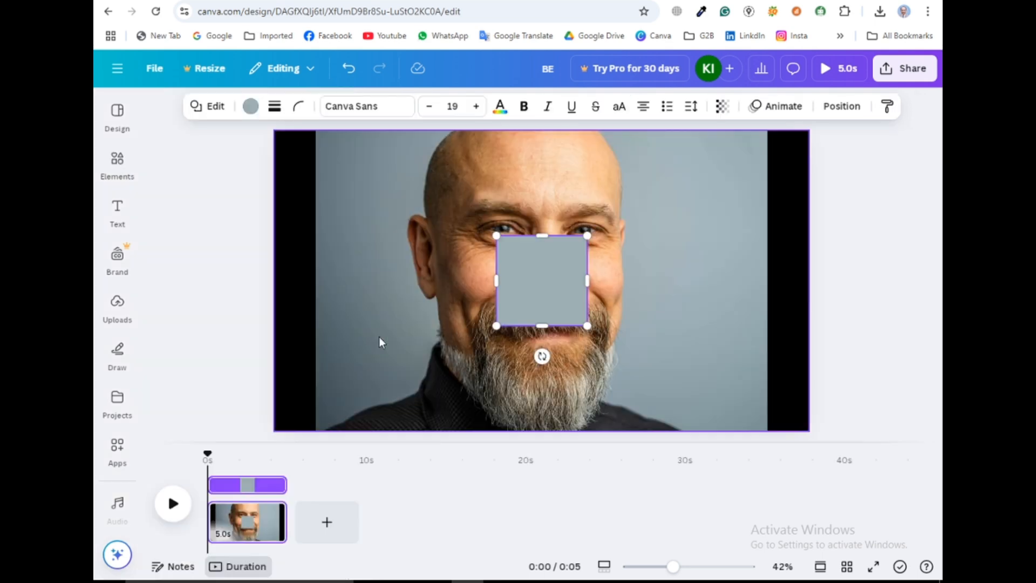
Move the square to the top-left corner and stretch it into a rectangle covering the left half of the canvas
click(632, 300)
drag(545, 286, 542, 174)
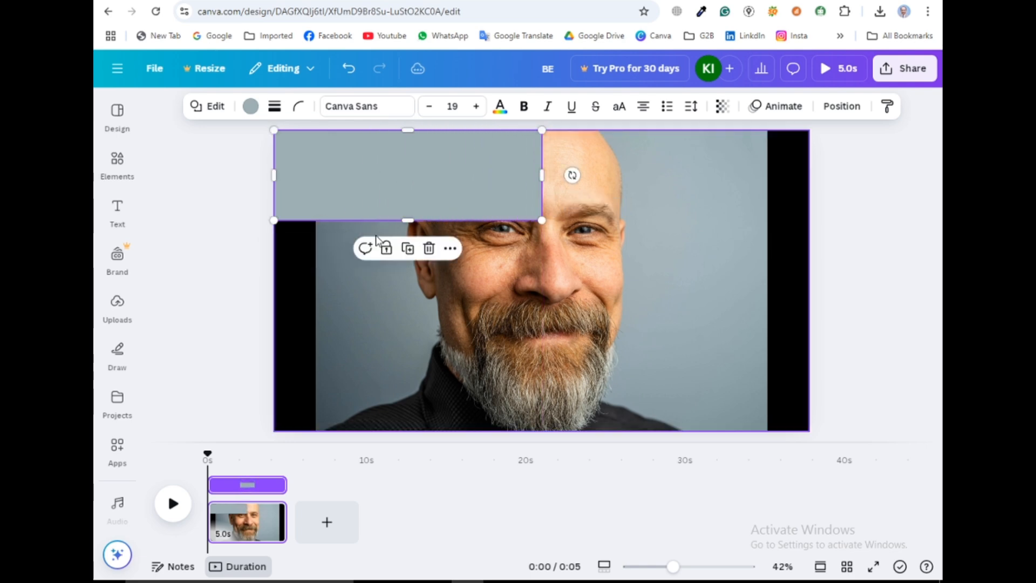
drag(410, 218, 428, 431)
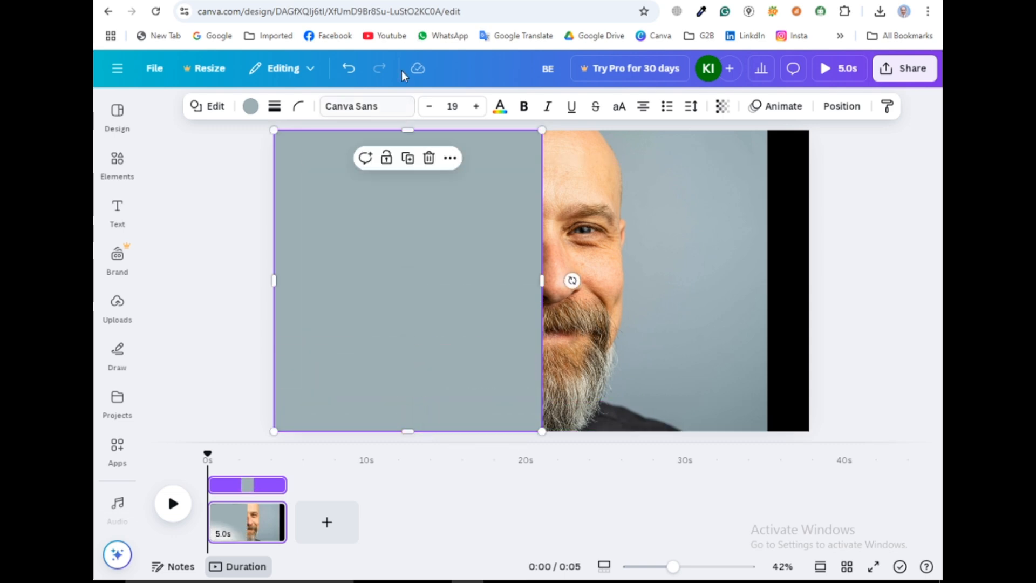
Set the rectangle's color to black and close the color panel
click(251, 107)
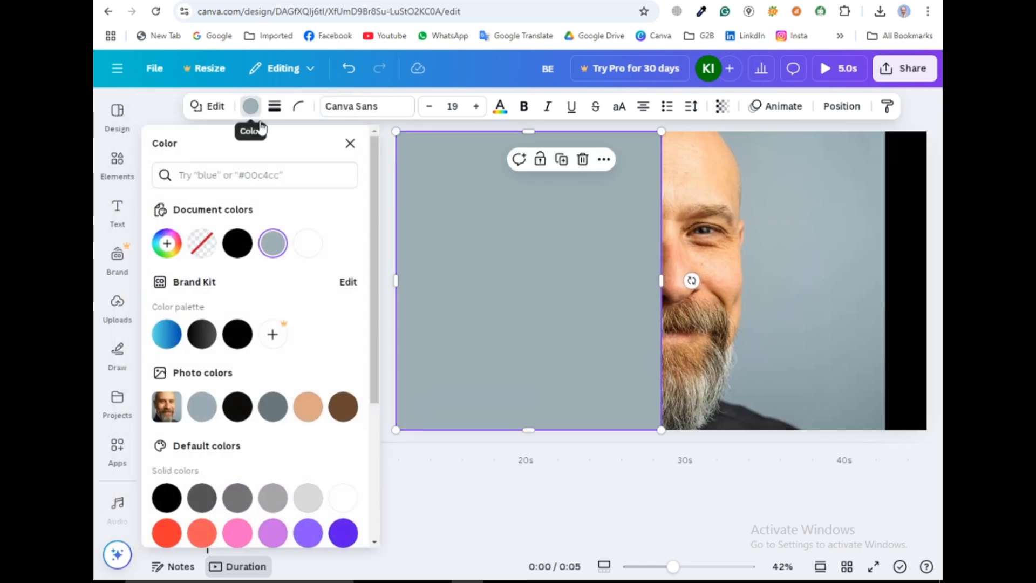
click(237, 244)
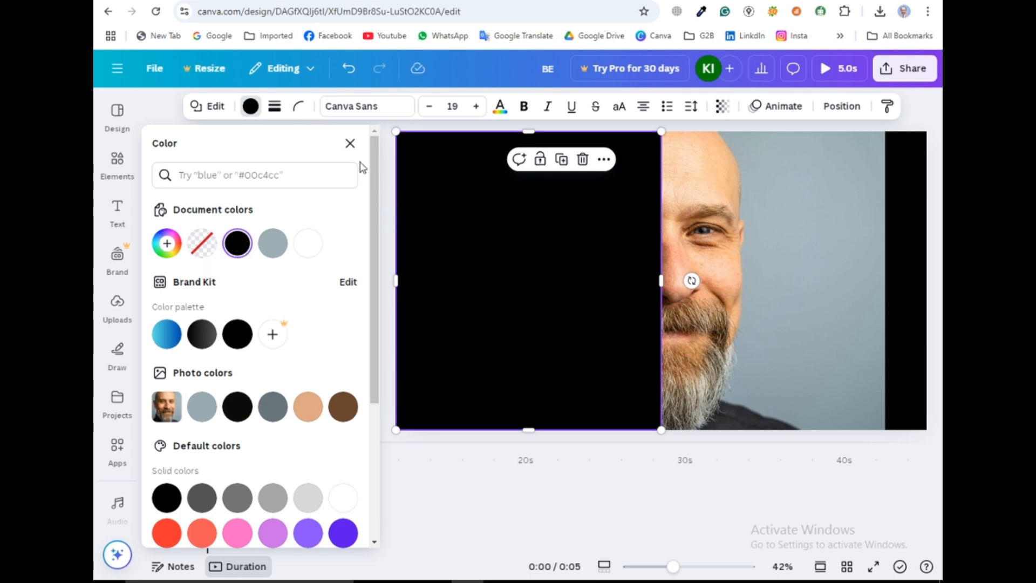
click(351, 145)
Add a heading text box and move it to the upper right area of the photo
click(117, 208)
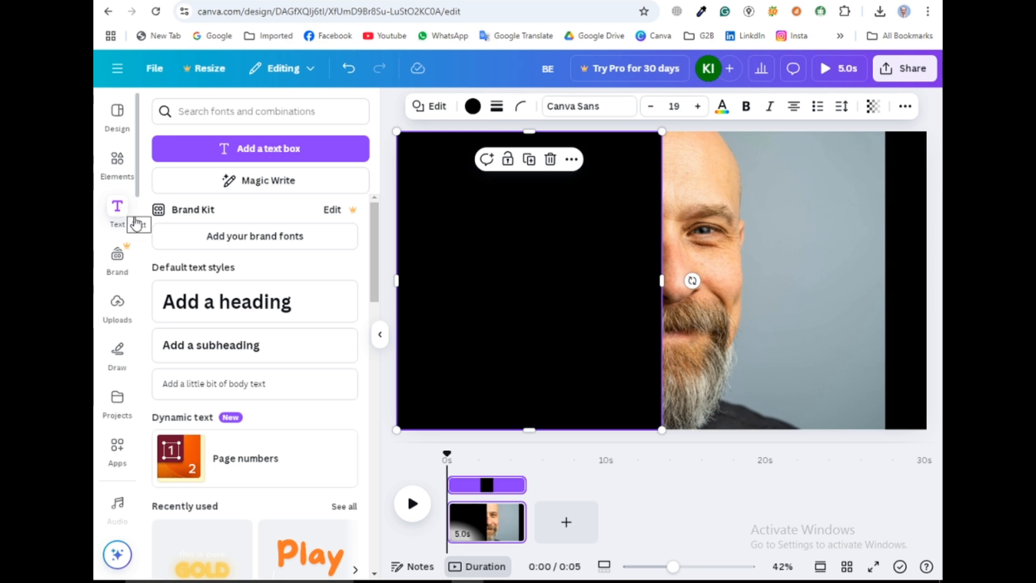
click(296, 319)
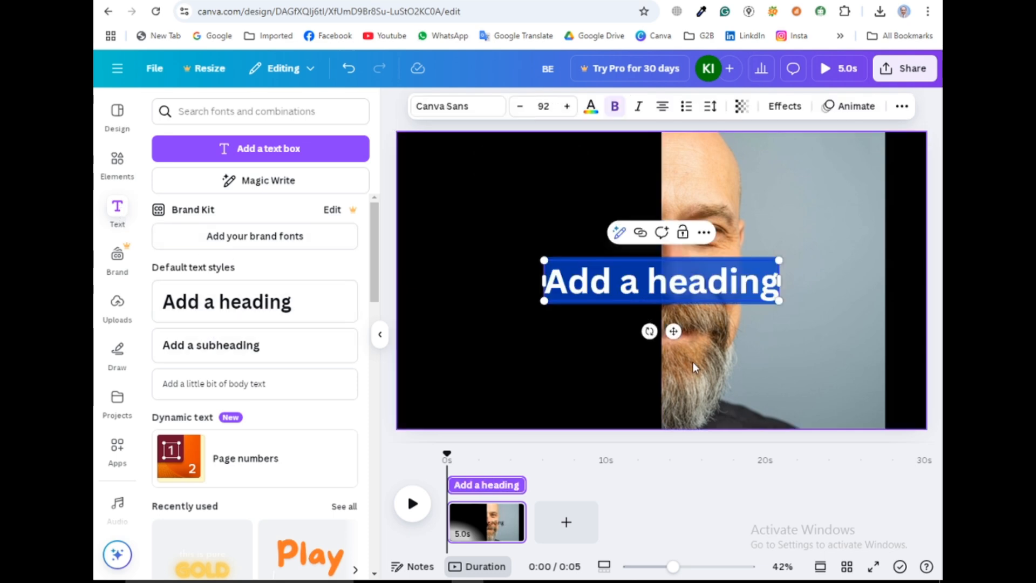
drag(669, 331, 791, 262)
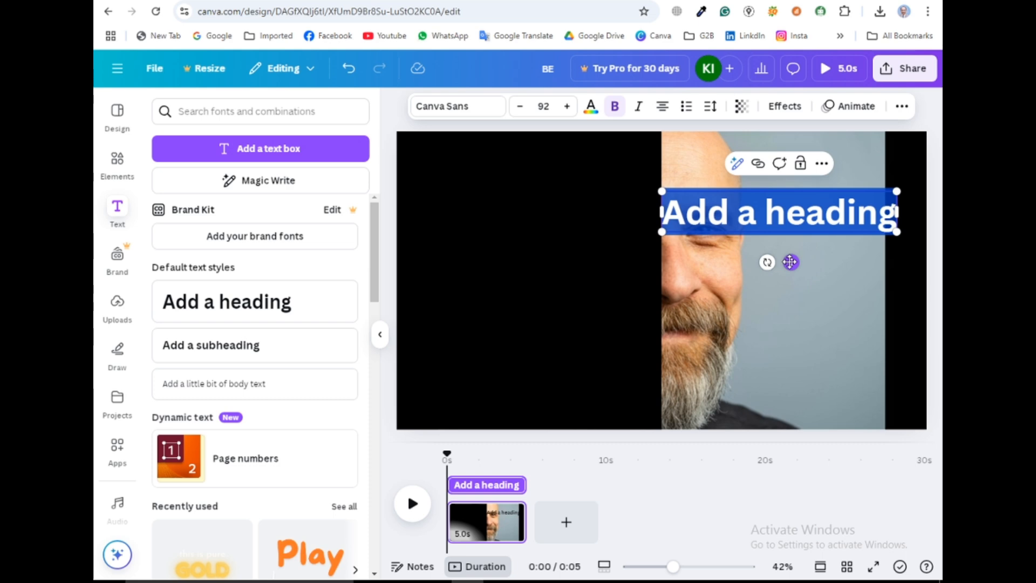
Replace the heading text with GO and set its font to Anton
text(GO)
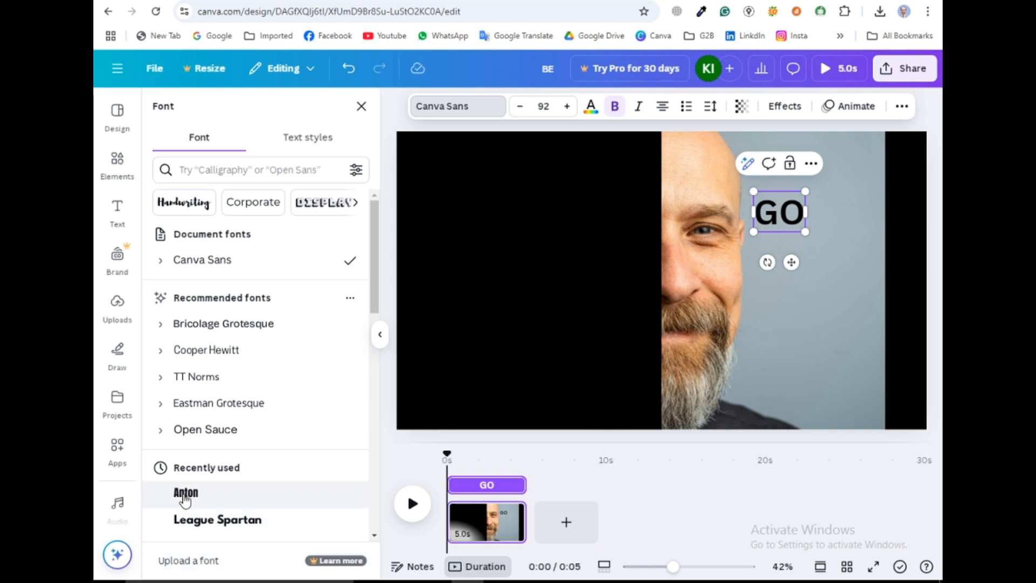
click(185, 494)
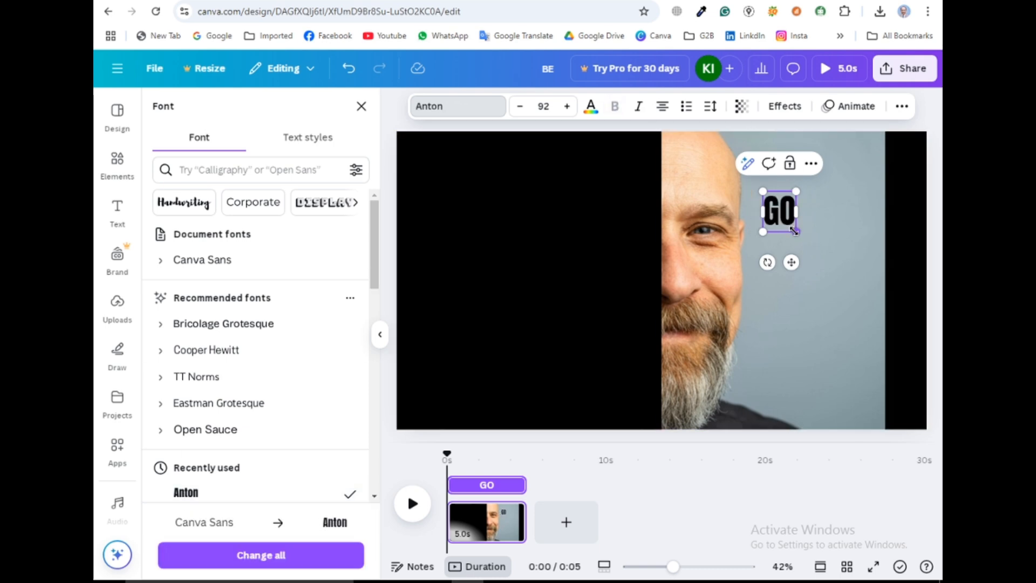
Enlarge the GO text to about size 314 and move it to the top, beside the black panel
drag(797, 232, 875, 328)
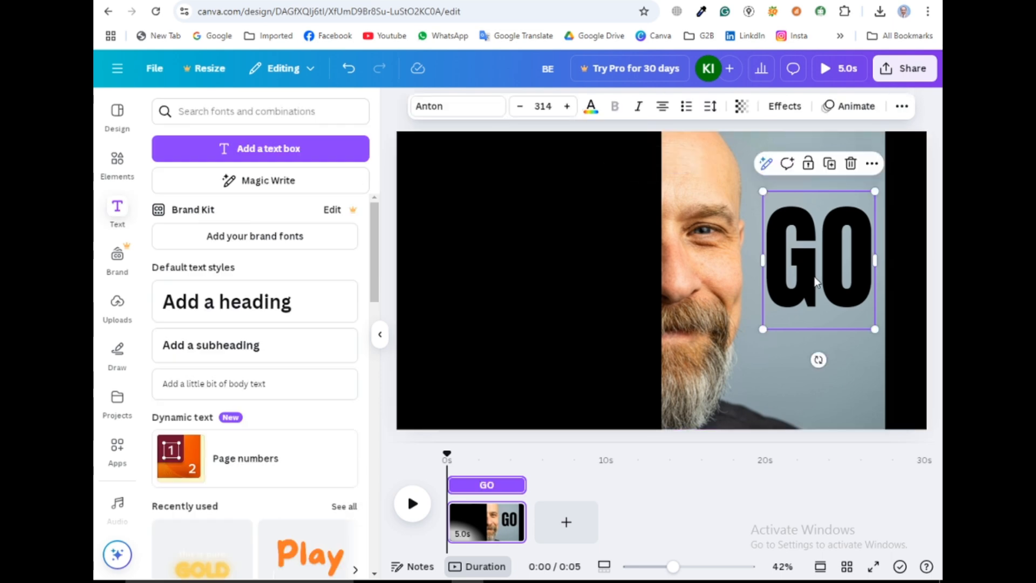
drag(814, 277, 716, 220)
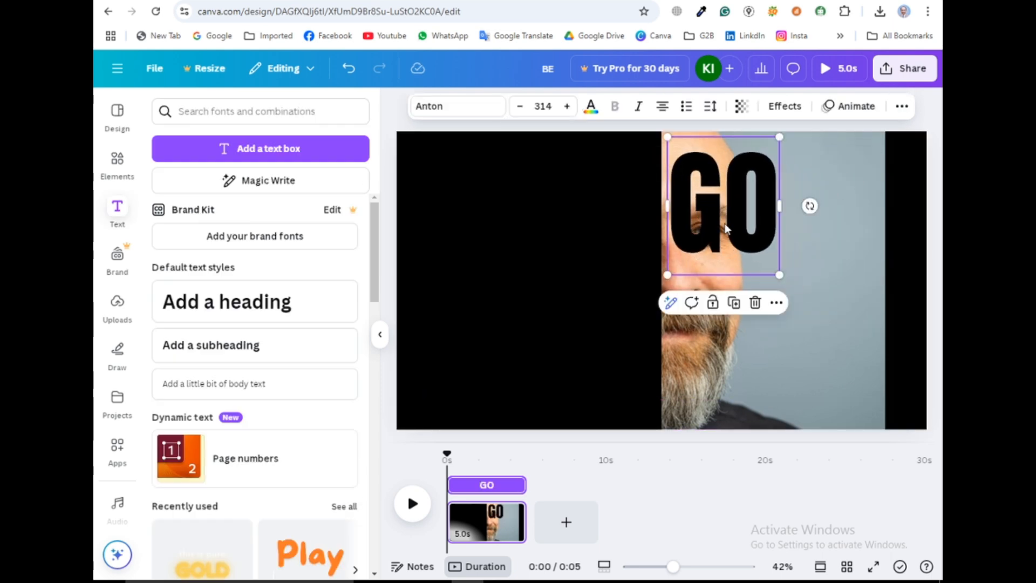
Duplicate the GO text, move the copy below it and shrink it to about size 209
click(734, 302)
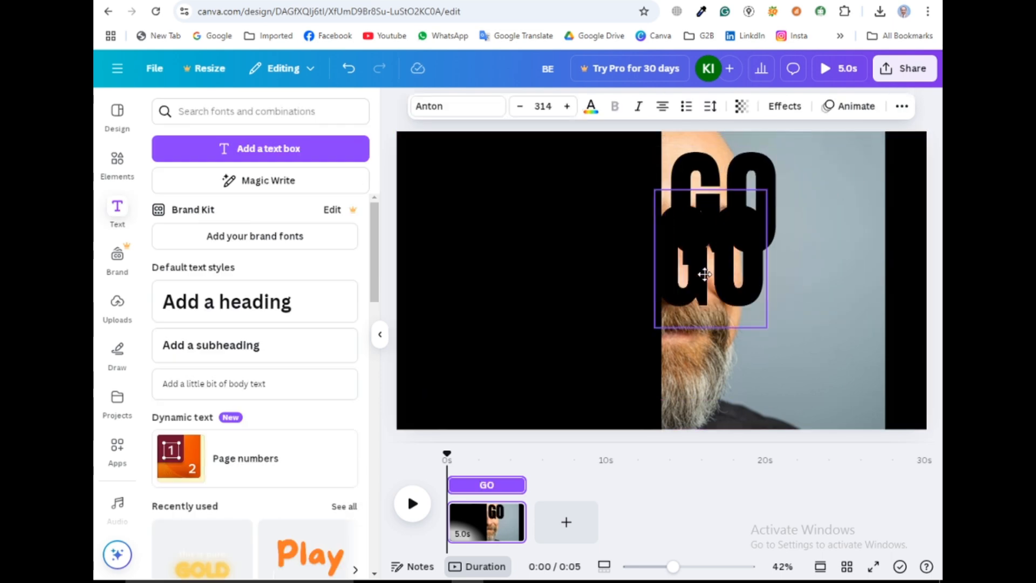
drag(703, 271, 720, 316)
drag(776, 393, 743, 345)
Change the copied text to AND and shift it to line up under GO
double_click(707, 294)
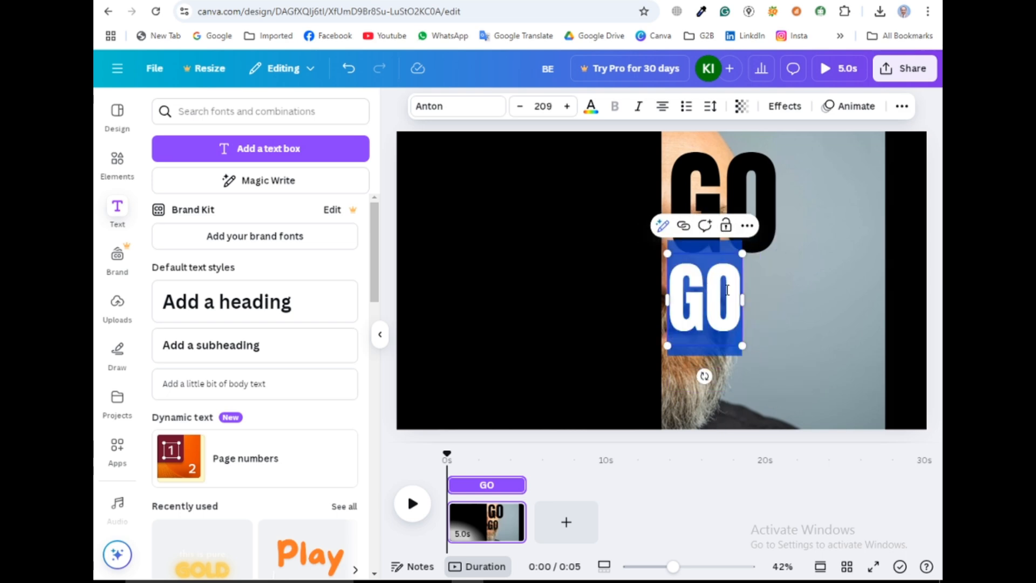
text(AND)
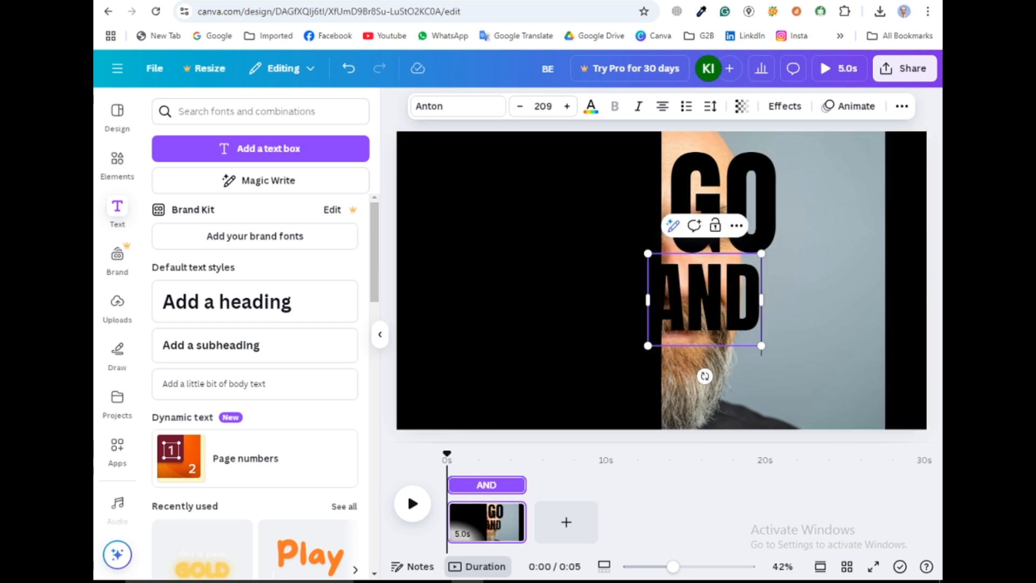
click(782, 381)
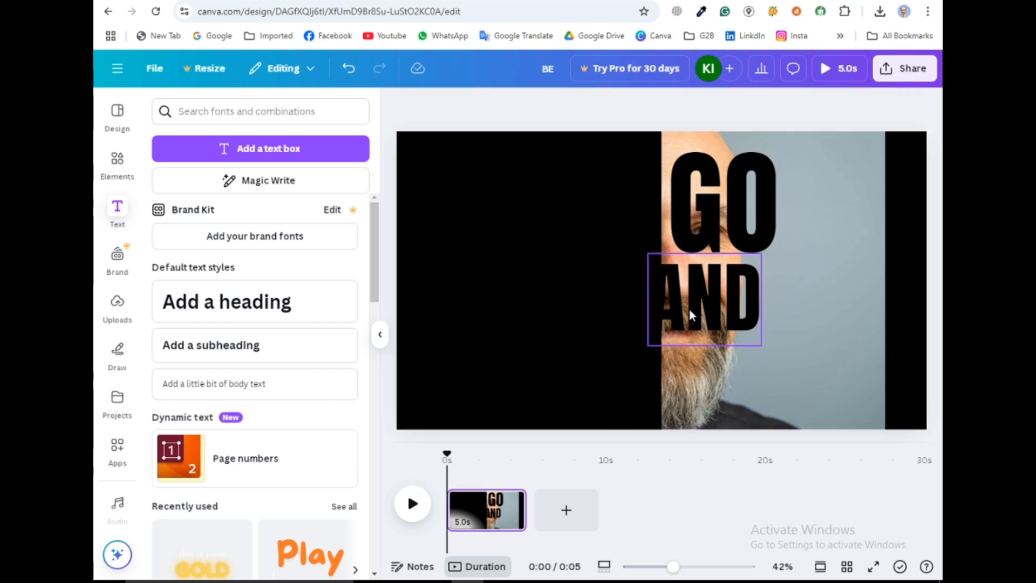
drag(689, 310, 713, 311)
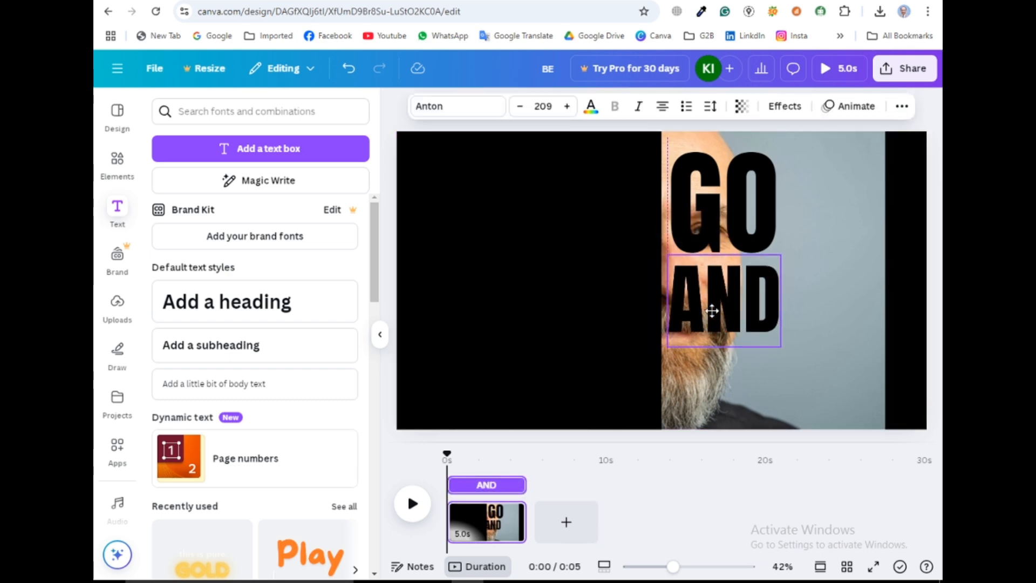
Duplicate the AND text, place the copy at the bottom and change its text to SHINE
click(739, 233)
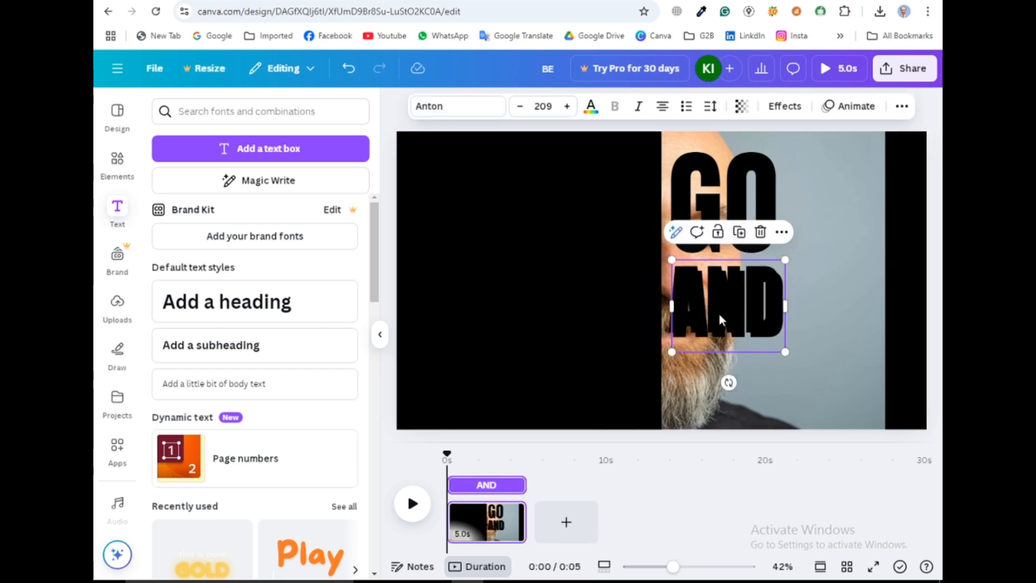
drag(720, 319, 716, 368)
double_click(718, 371)
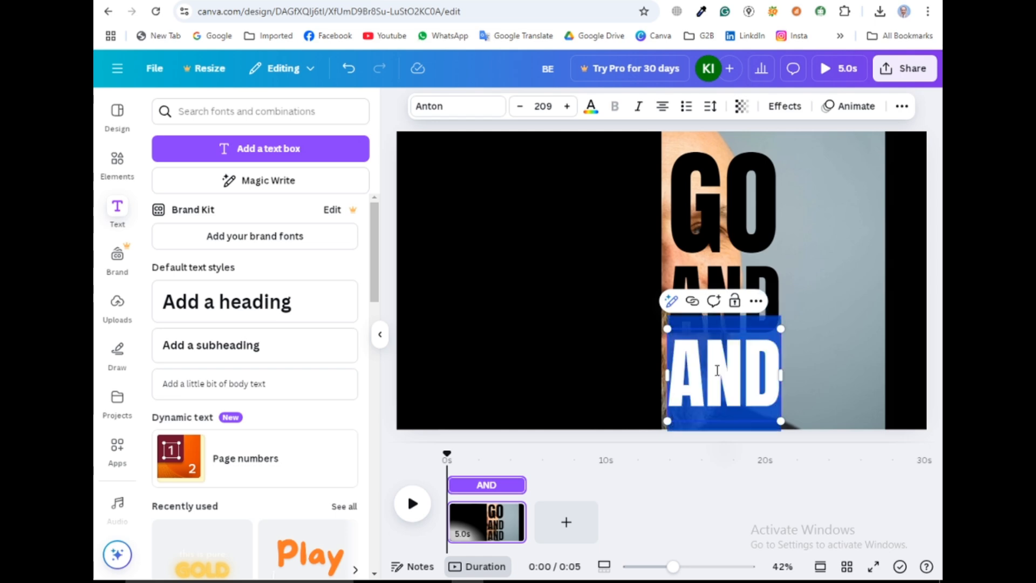
text(SHIN)
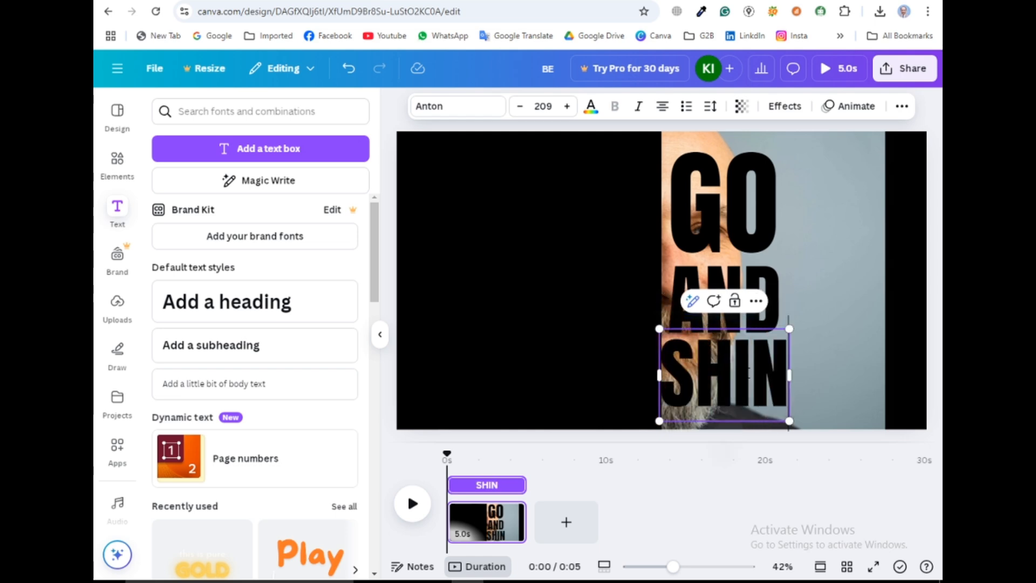
text(E)
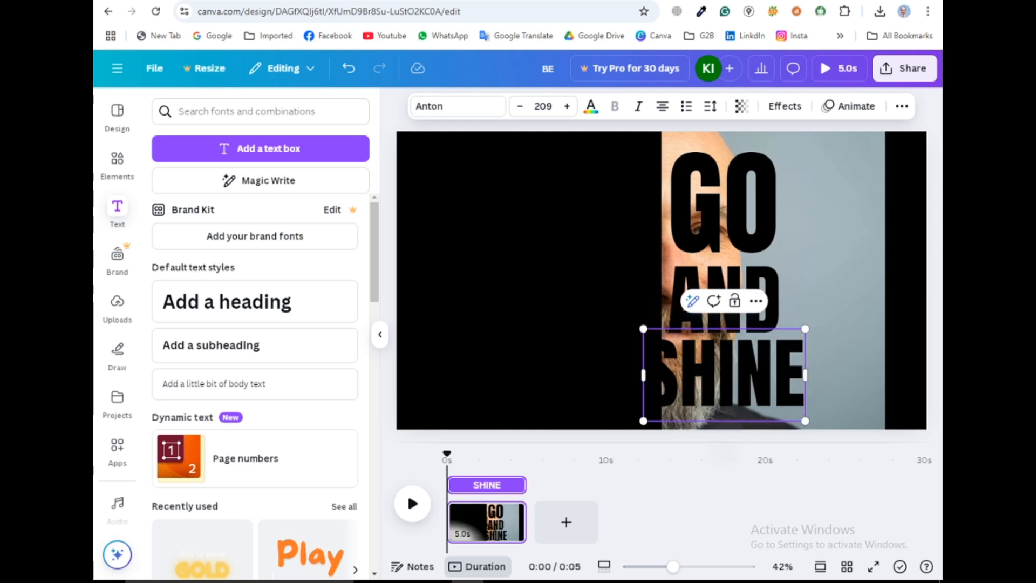
Enlarge the GO text slightly so it spans wider above AND
click(801, 270)
click(731, 225)
drag(730, 226, 725, 221)
drag(775, 270, 796, 296)
Reposition the AND and SHINE texts so the three words stack tightly beneath GO
click(739, 309)
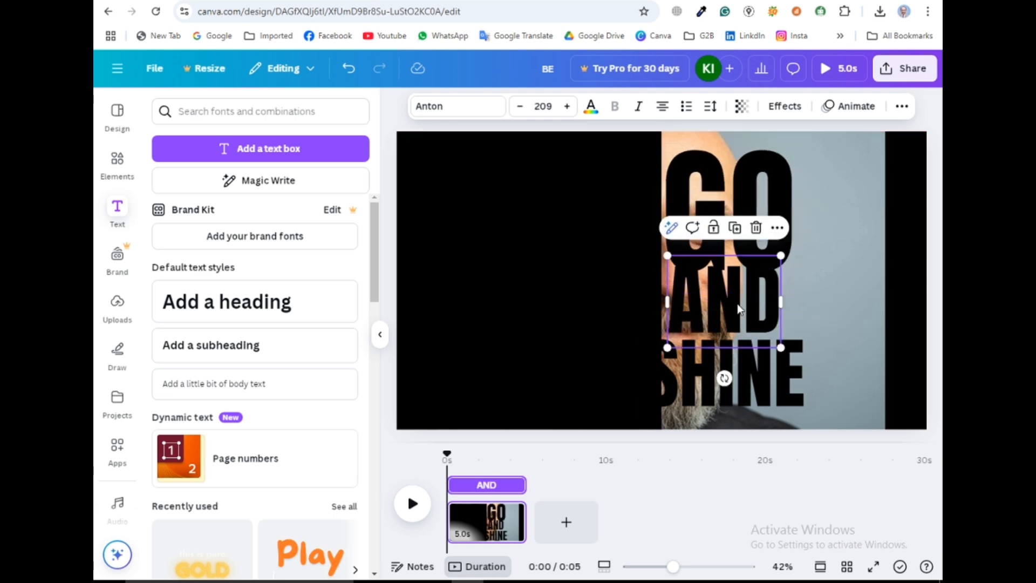
drag(719, 307, 723, 316)
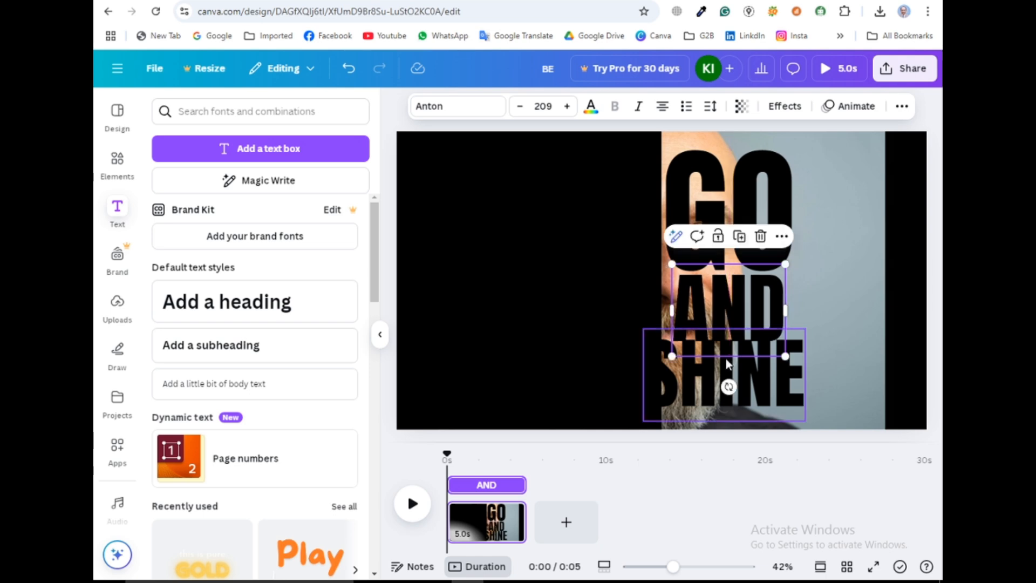
click(745, 400)
drag(767, 383, 790, 393)
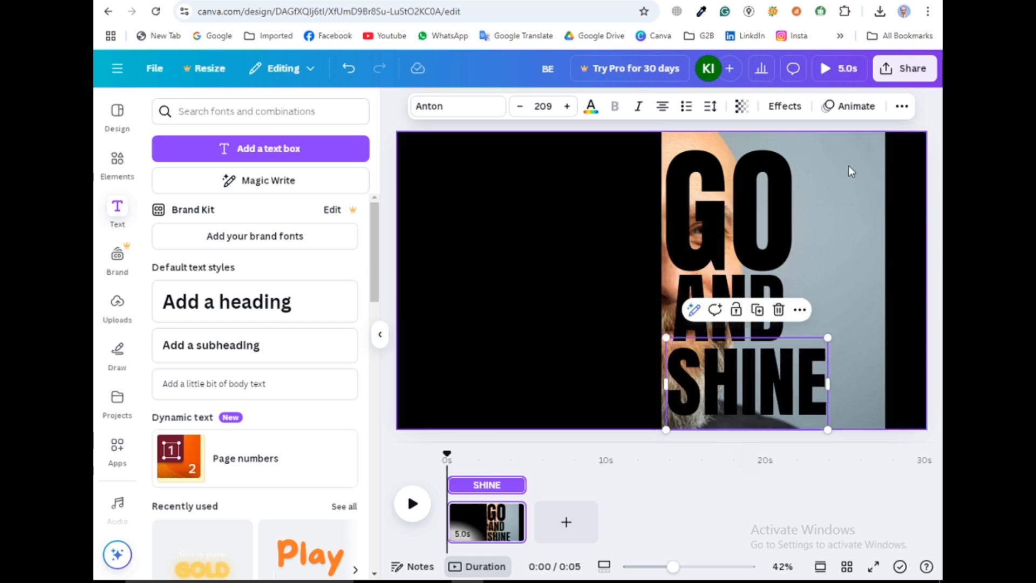
click(725, 215)
shift+click(735, 303)
shift+click(733, 383)
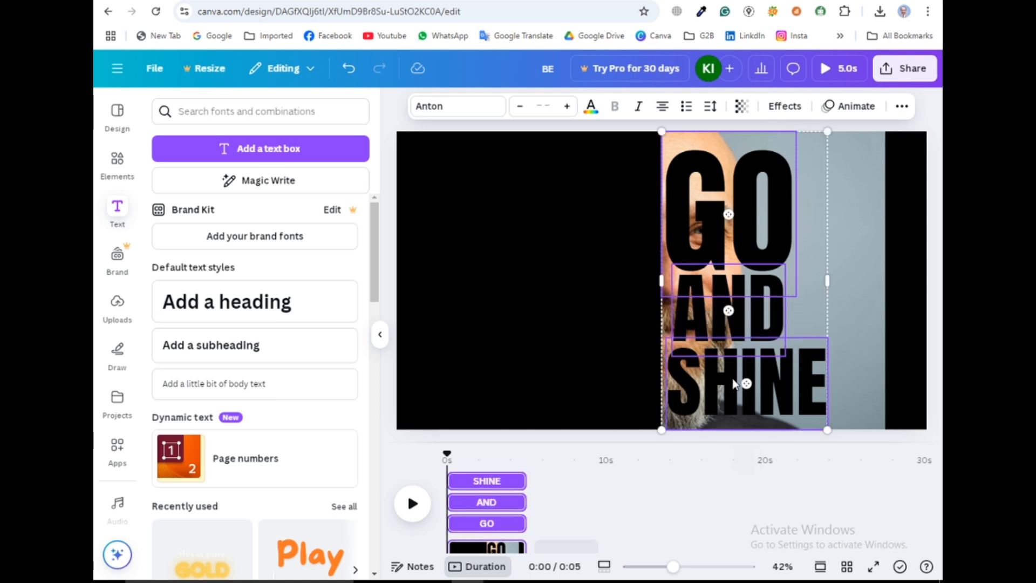
right_click(801, 313)
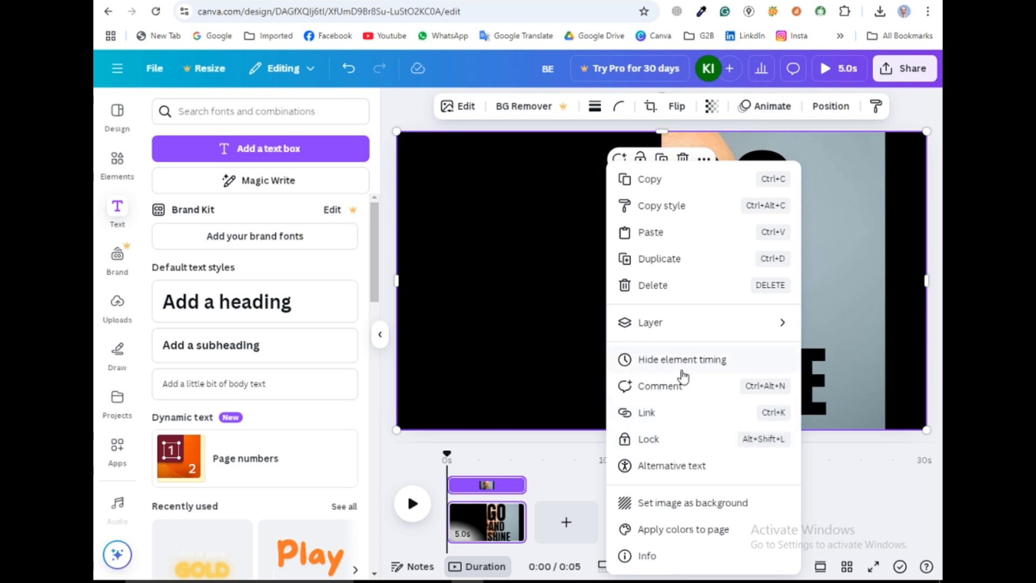
click(852, 229)
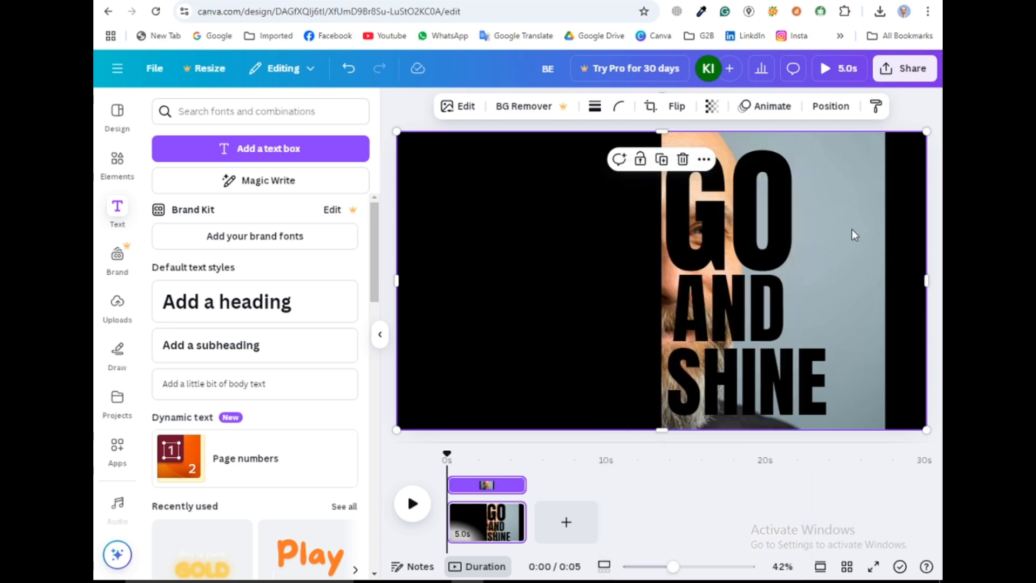
Select the GO, AND and SHINE texts together and align them to the left
click(720, 202)
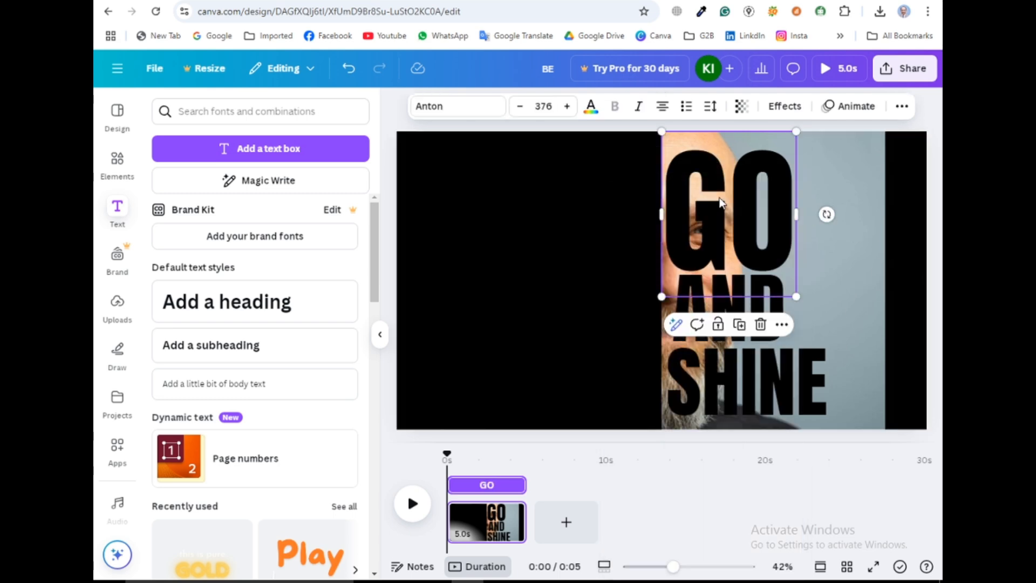
shift+click(694, 303)
shift+click(727, 384)
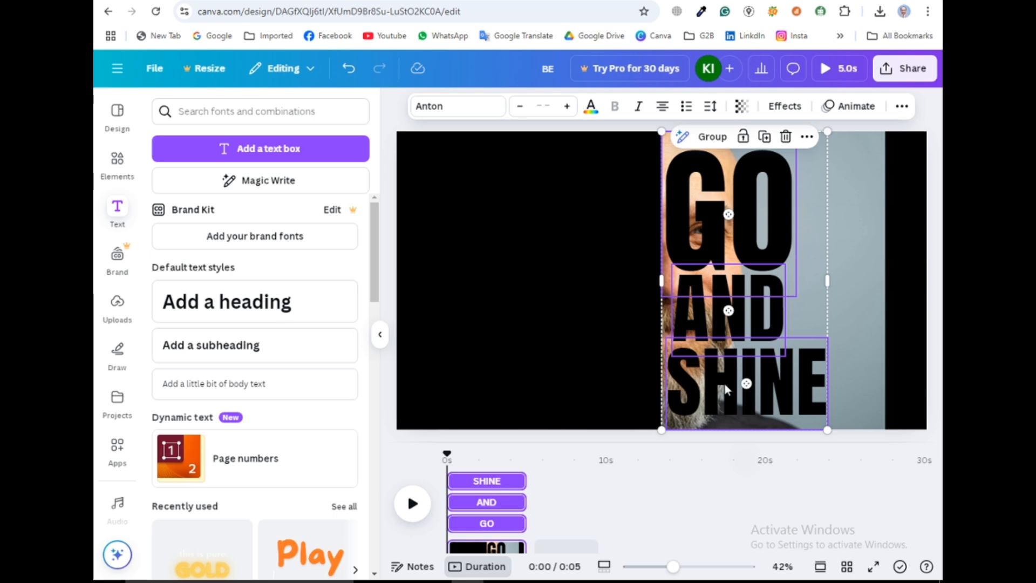
right_click(724, 384)
mouse_move(777, 349)
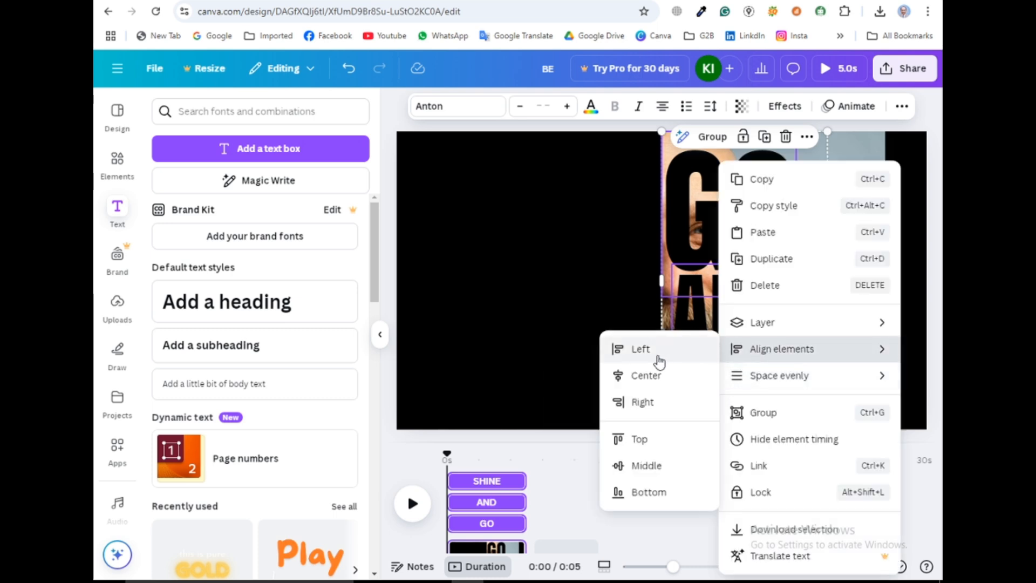
click(657, 356)
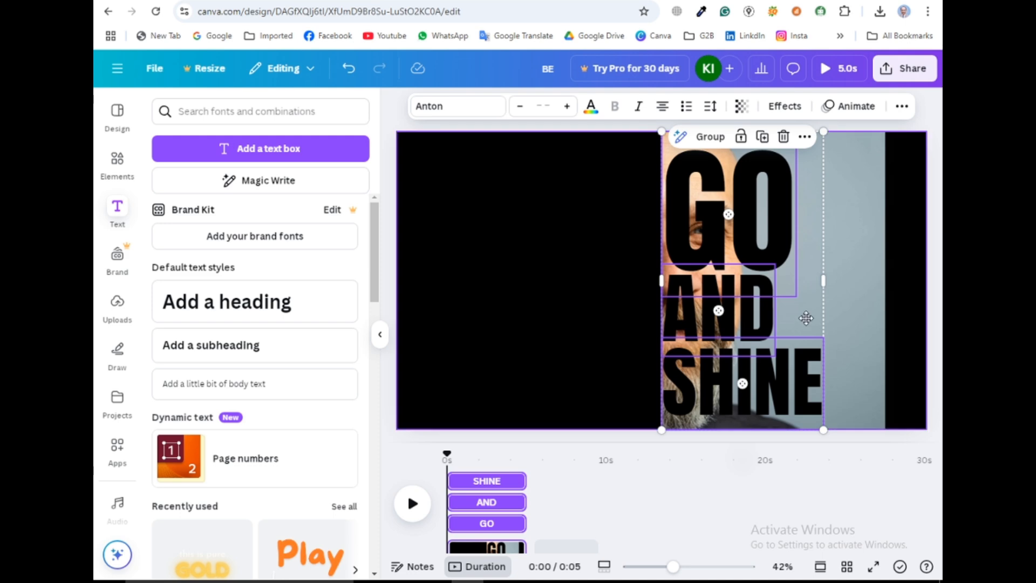
Nudge the three stacked words slightly to the right and deselect them
drag(804, 319, 804, 323)
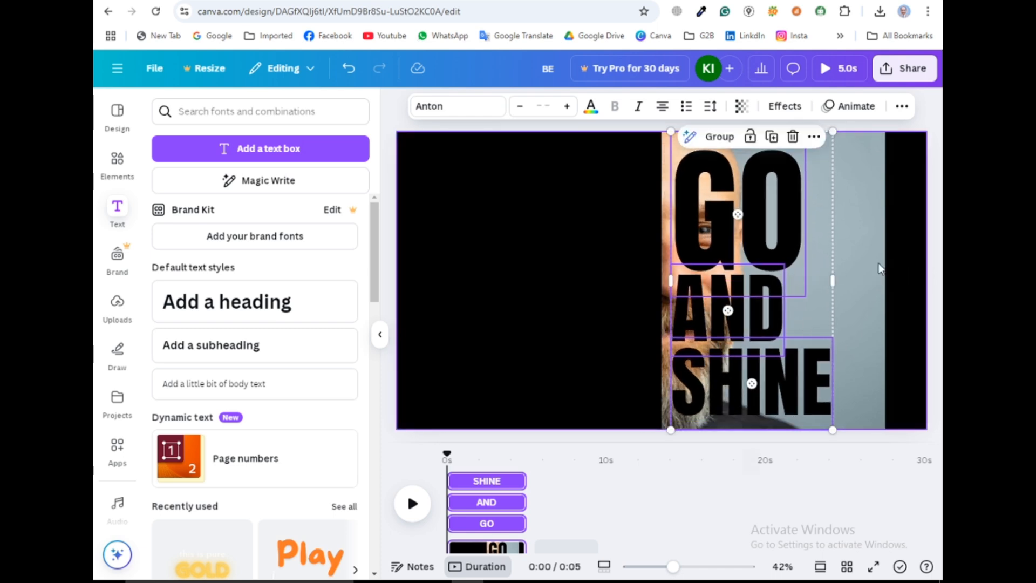
click(862, 259)
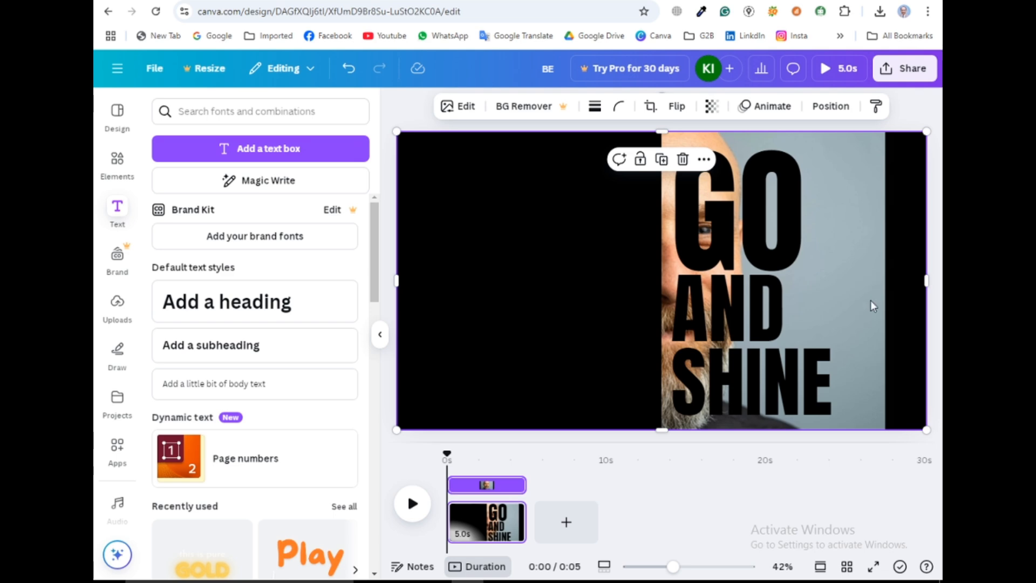
Duplicate the black panel, move the copy over the right half covering the portrait, and fill it white
click(521, 271)
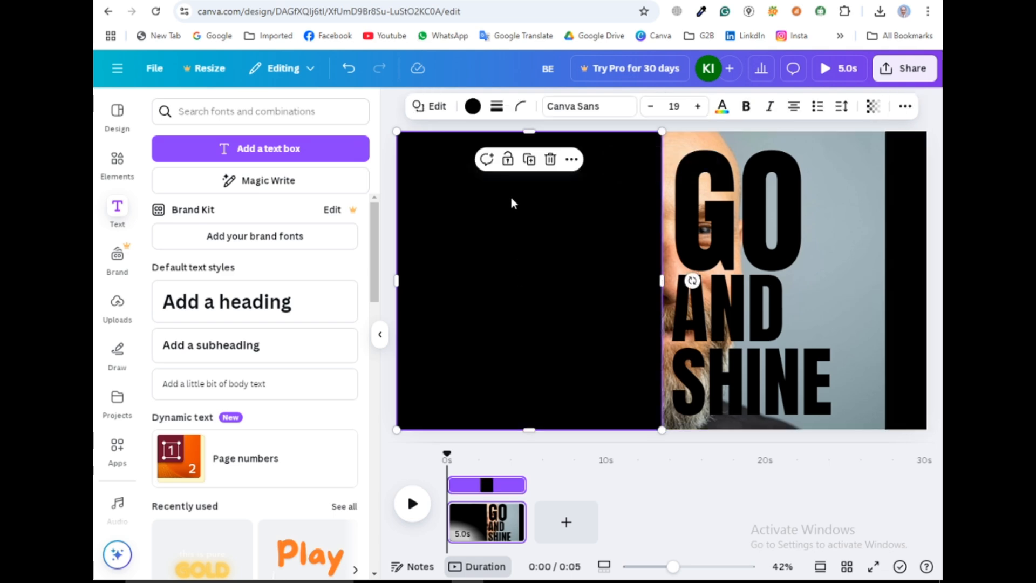
click(529, 162)
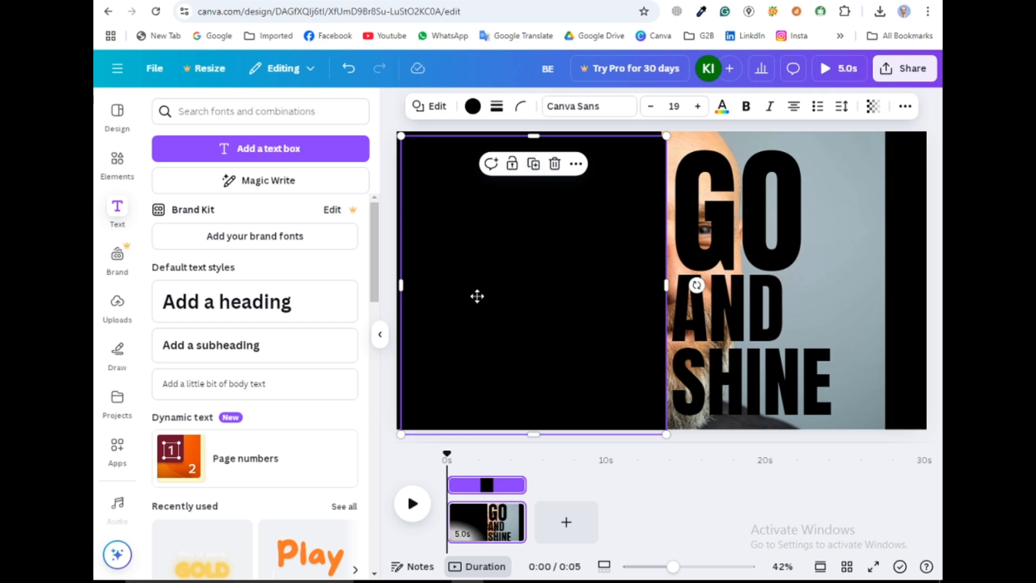
drag(477, 296, 700, 292)
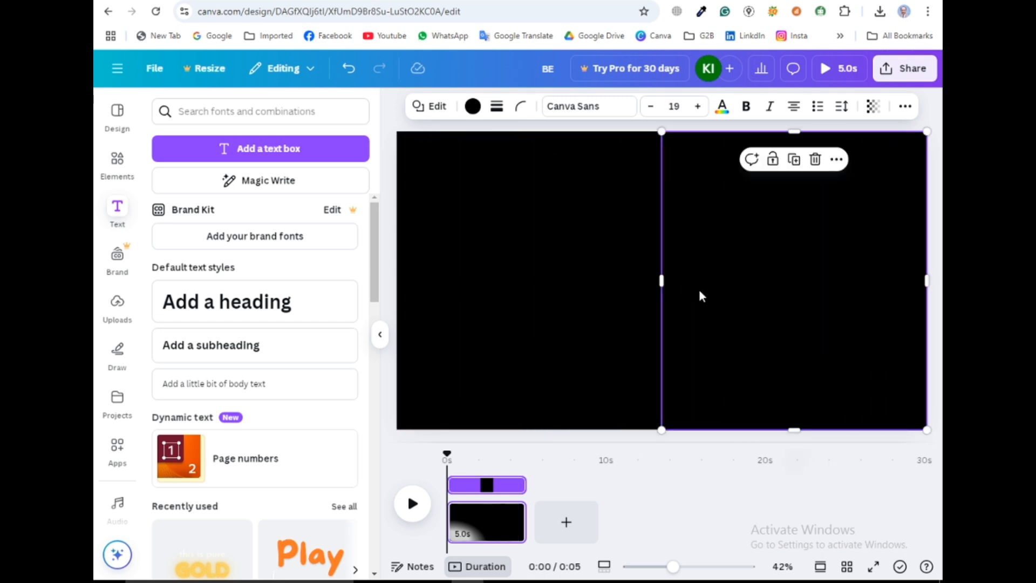
click(473, 105)
click(340, 458)
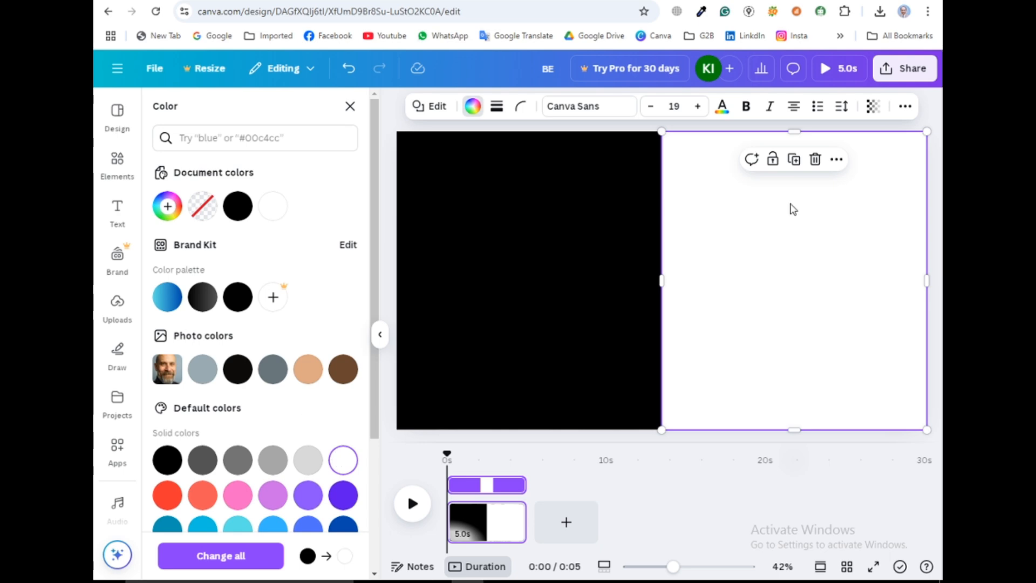
Move the white panel's layer below the GO, AND and SHINE texts
click(836, 159)
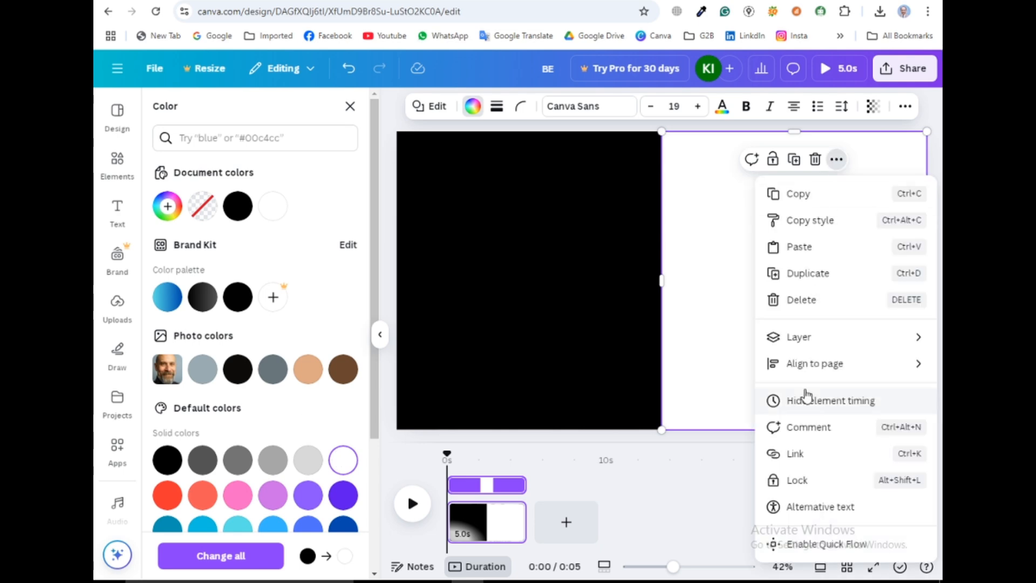
mouse_move(801, 338)
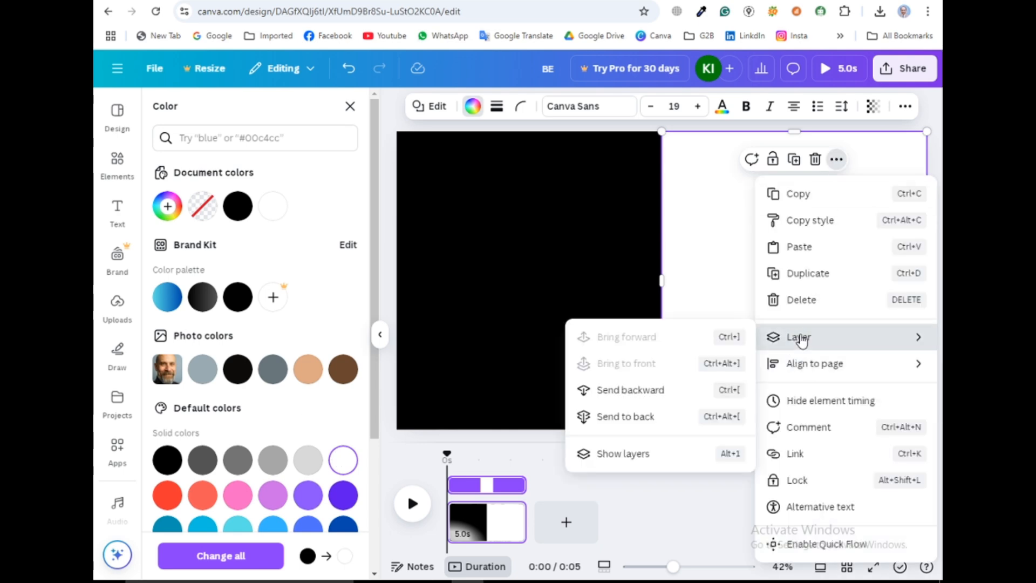
click(621, 457)
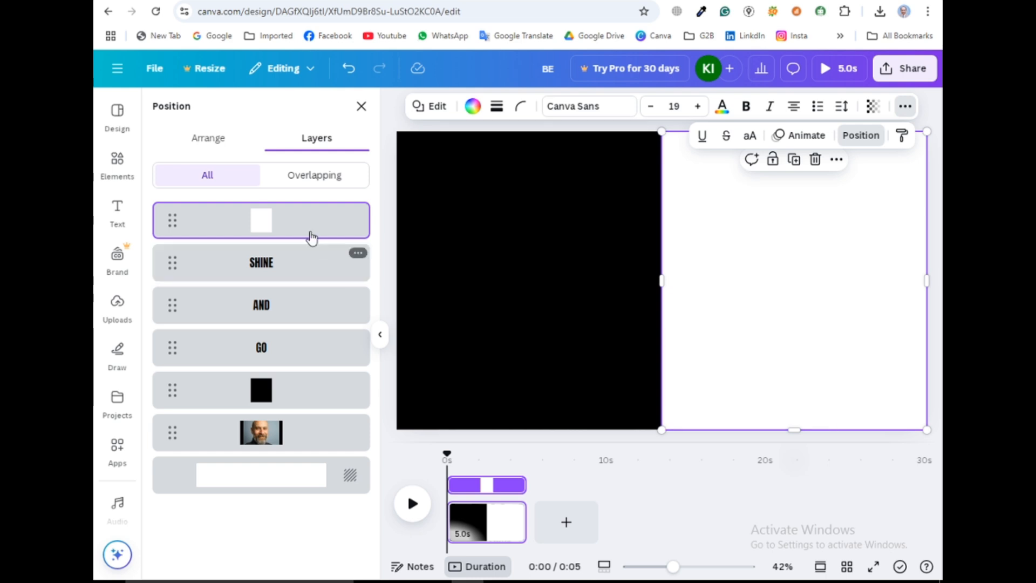
drag(310, 233, 308, 368)
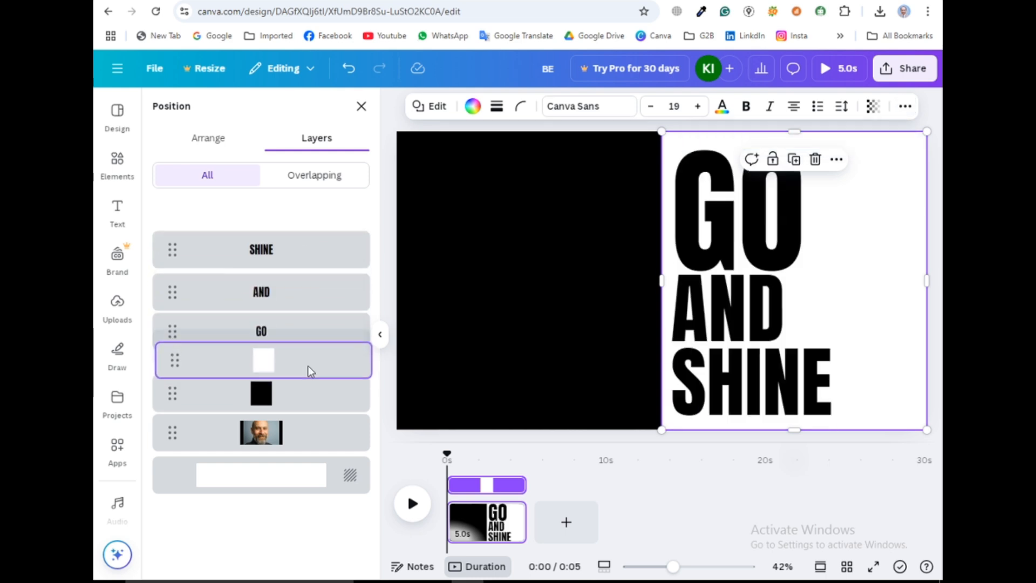
click(359, 107)
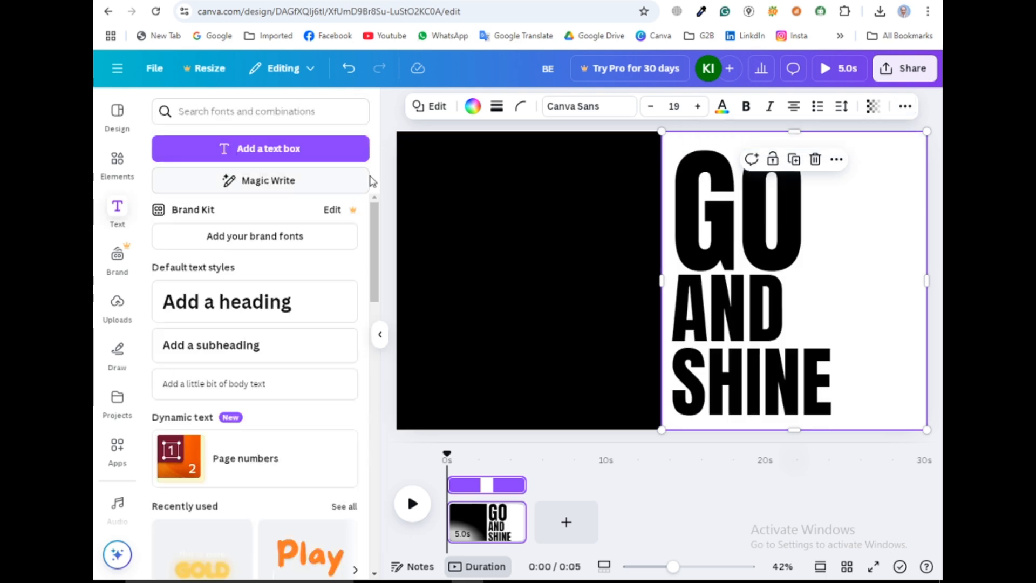
Download the design as a JPG file
click(381, 337)
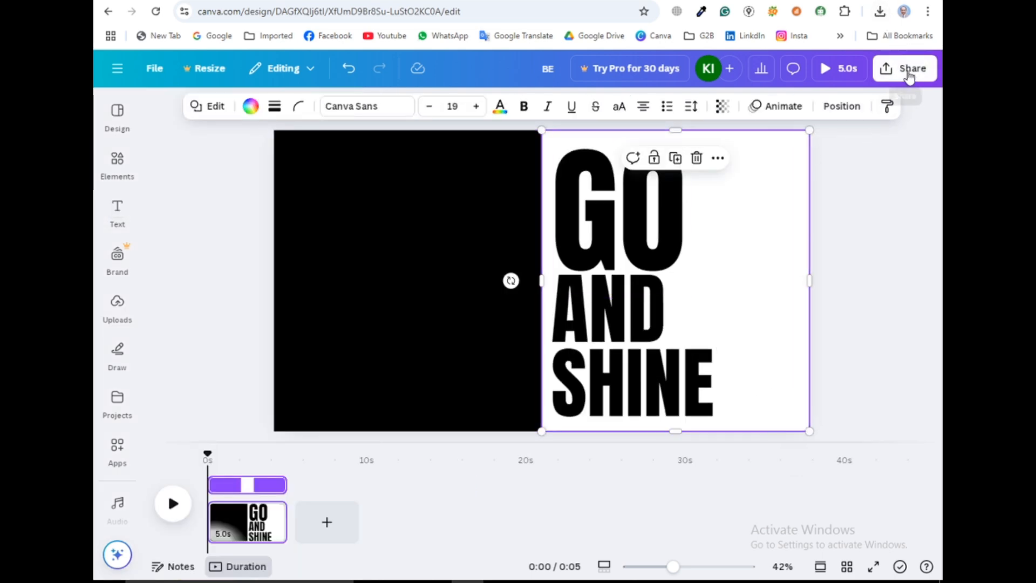
click(907, 74)
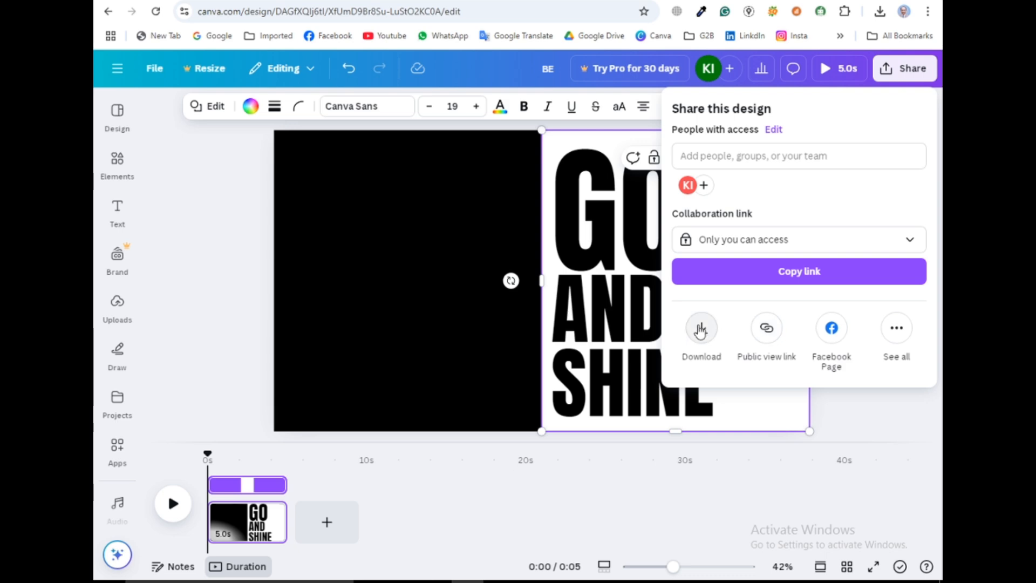
click(700, 331)
click(715, 162)
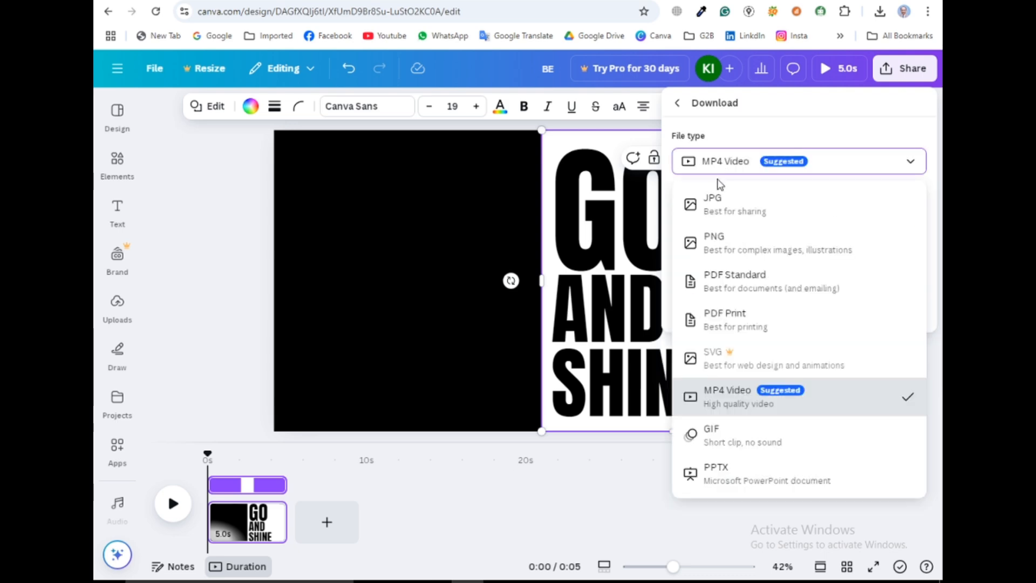
click(727, 206)
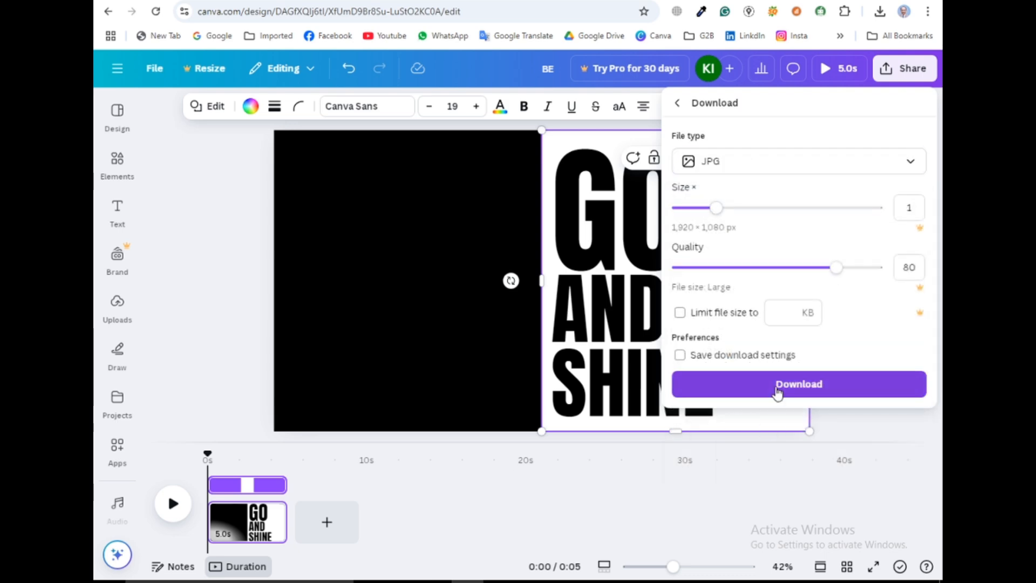
click(777, 393)
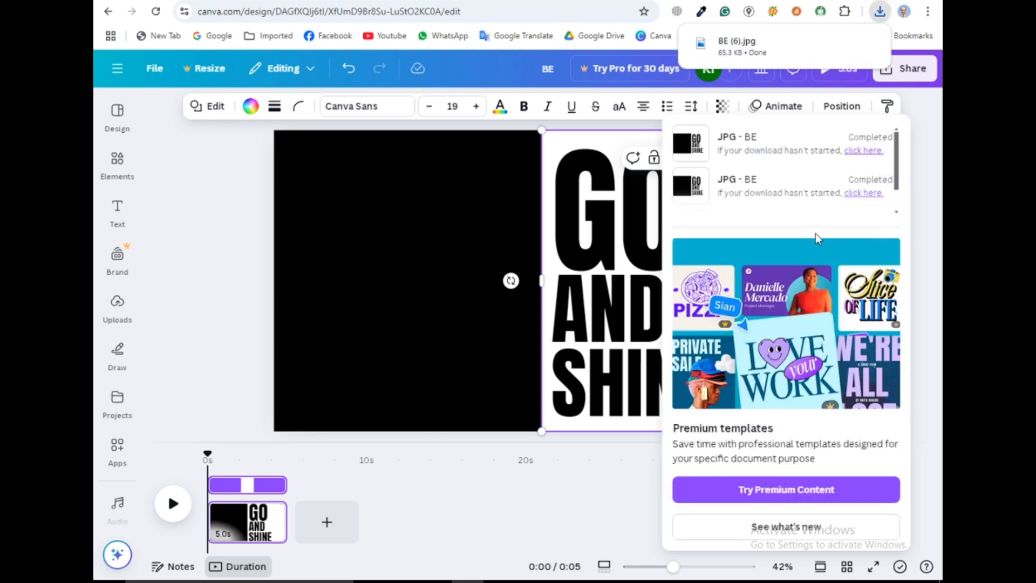
Select and remove the panels and texts so only the portrait remains on the canvas
click(254, 197)
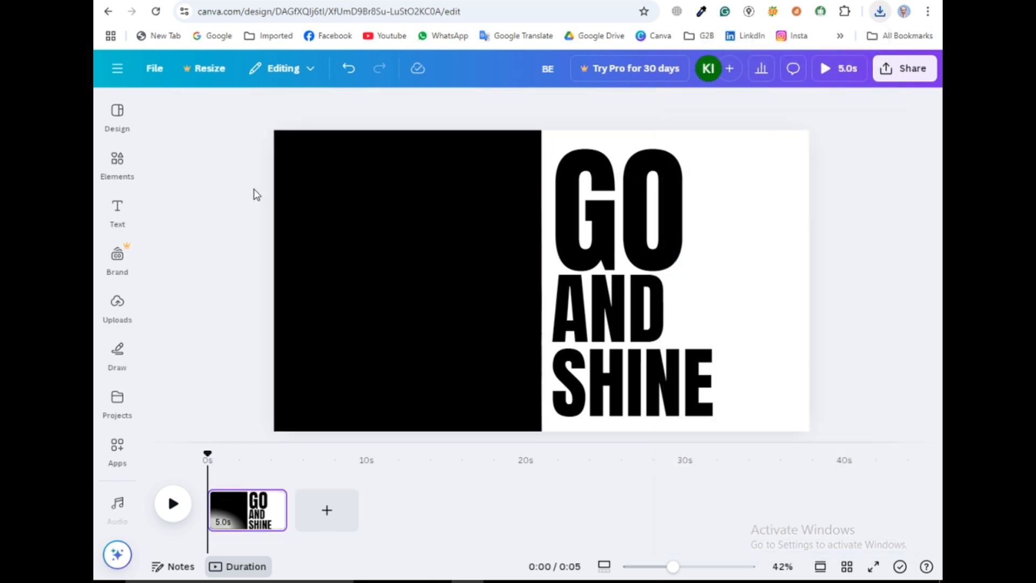
drag(336, 202, 768, 407)
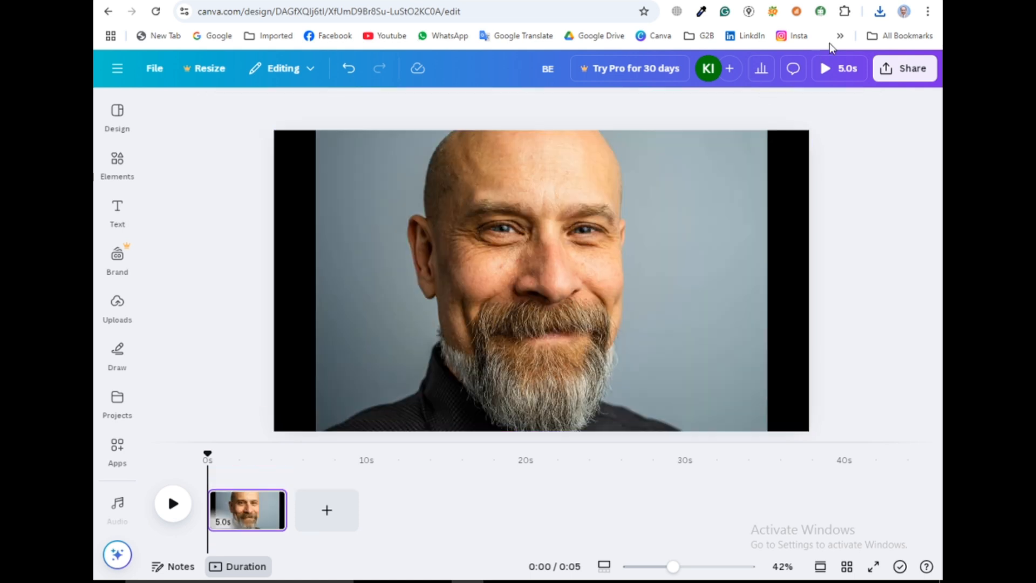
Import the downloaded BE (6).jpg into the design from the browser's download history
click(878, 14)
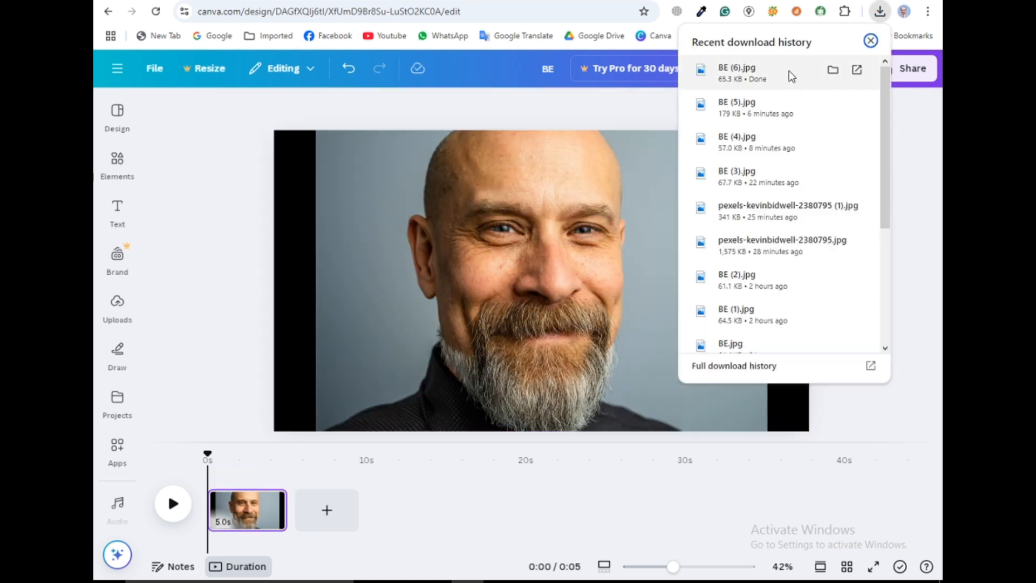
click(446, 286)
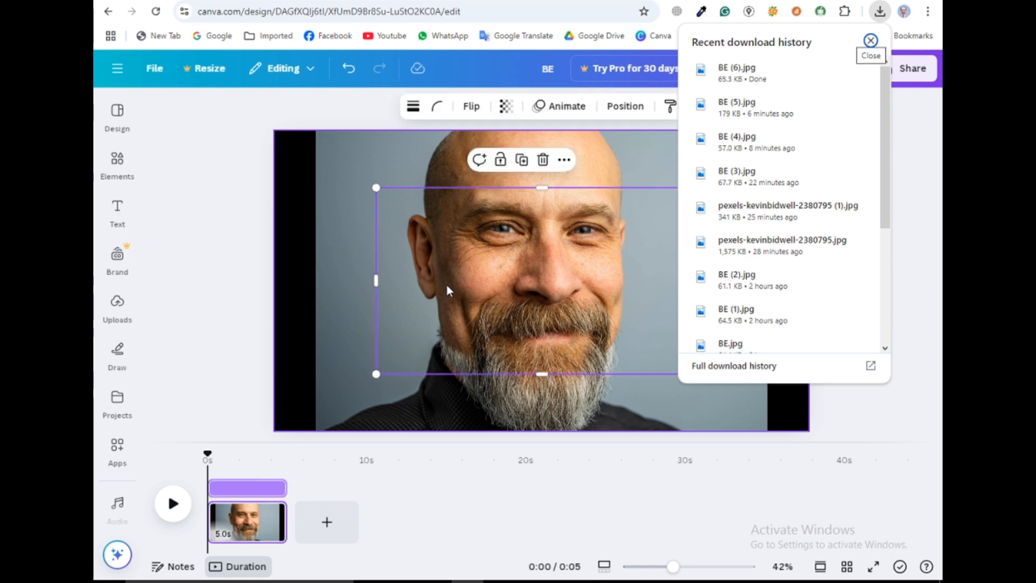
drag(446, 284, 448, 283)
click(308, 204)
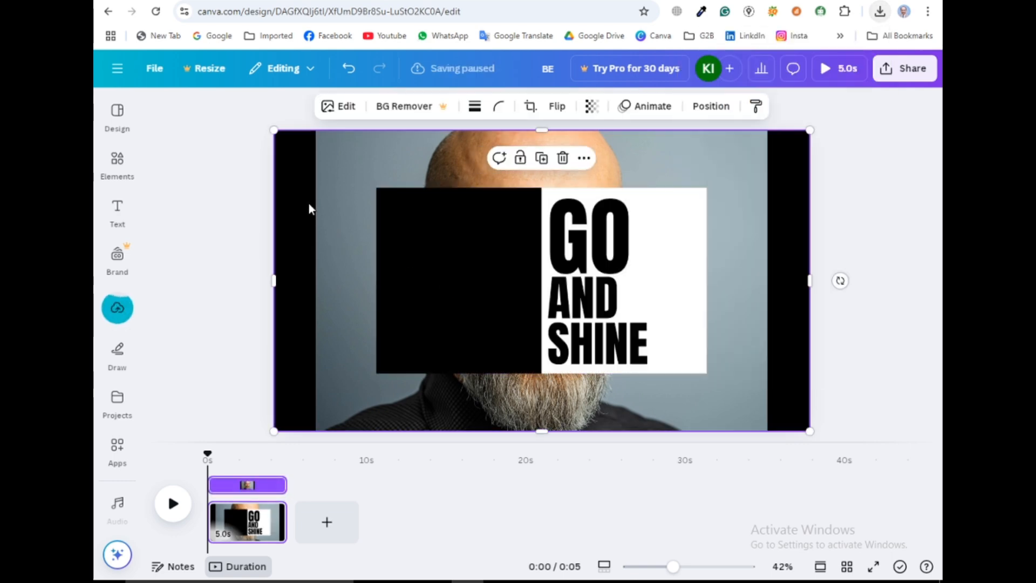
Search the apps for "blend image" and open the Blend Image app
click(491, 260)
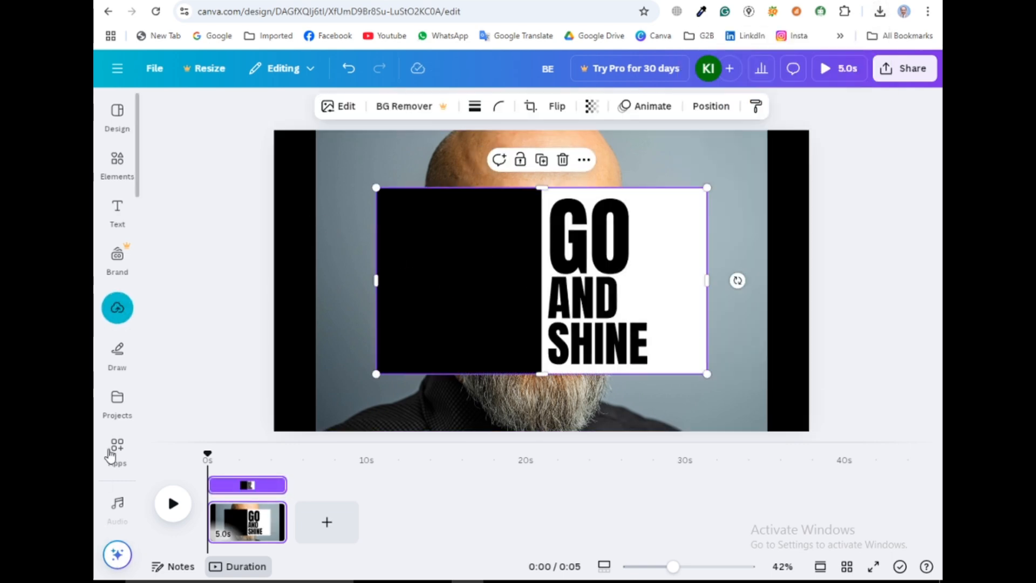
click(115, 449)
text(blend)
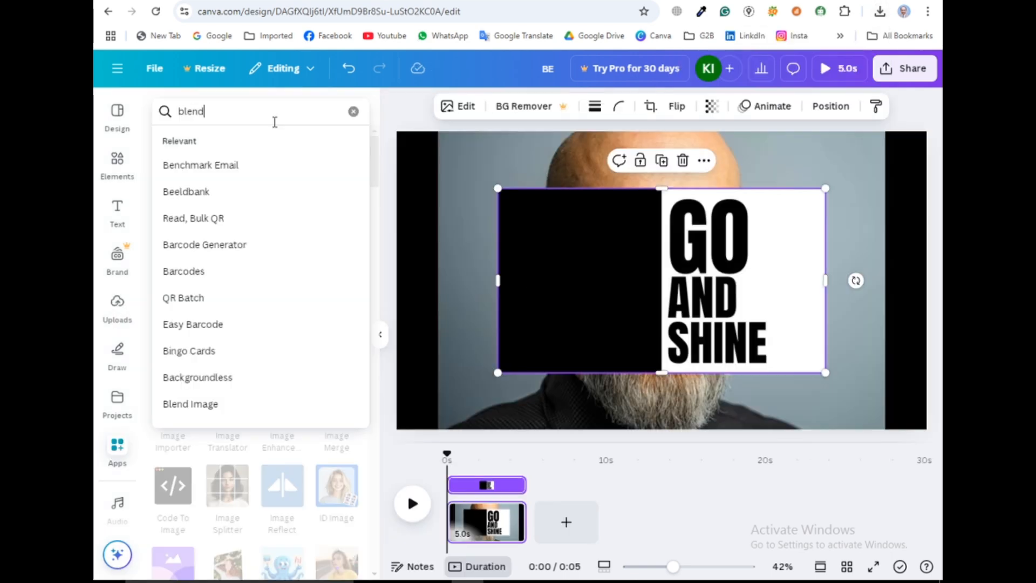
text( image)
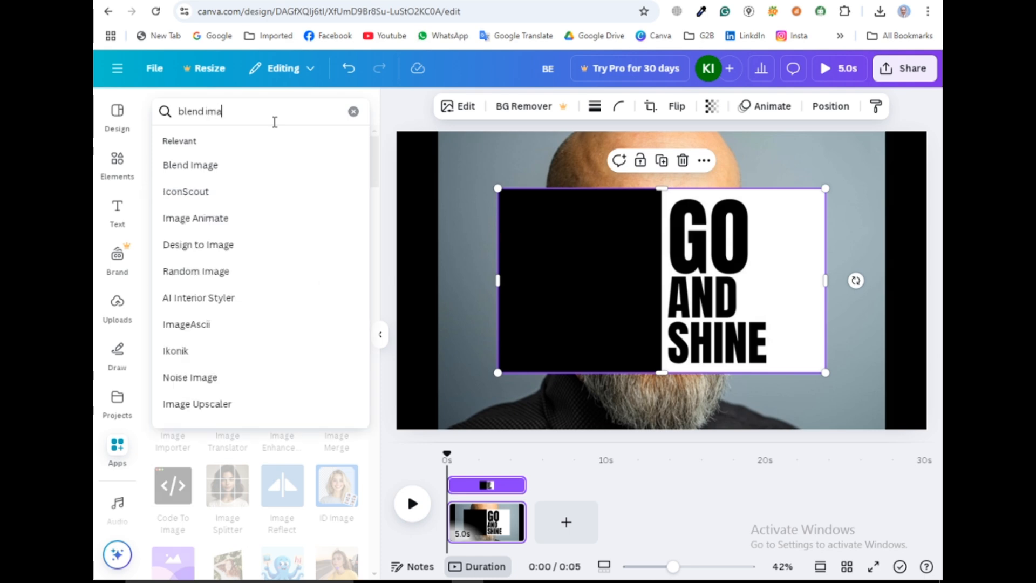
key(Return)
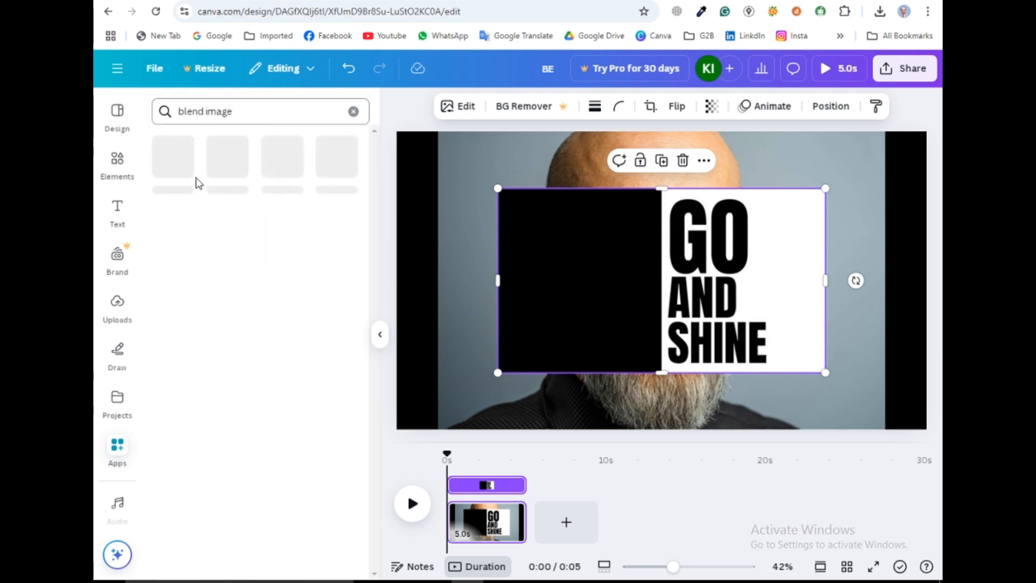
click(174, 176)
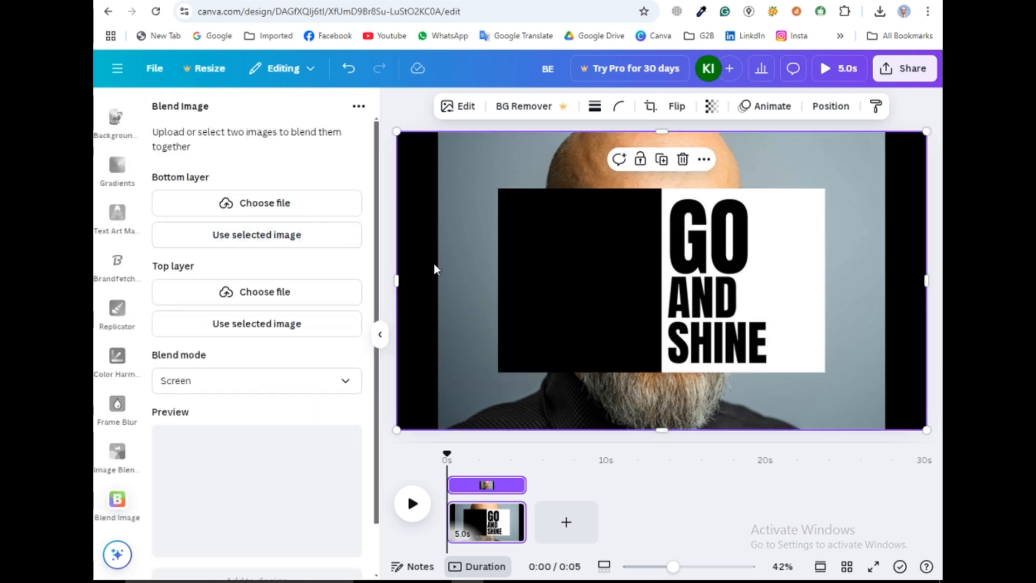
Set the imported GO AND SHINE image as the Blend Image top layer
click(435, 263)
click(543, 238)
click(465, 210)
click(546, 238)
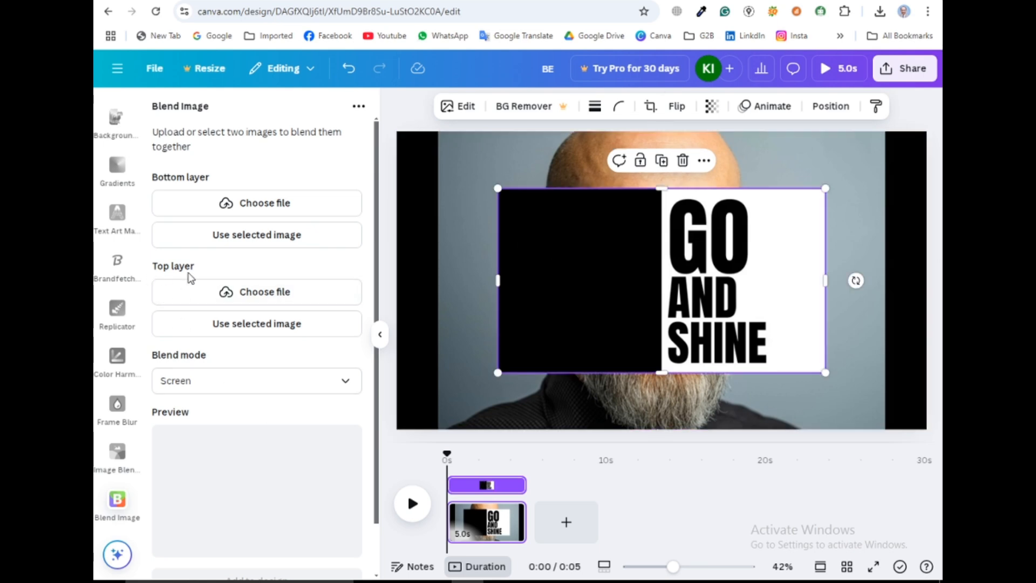
click(246, 326)
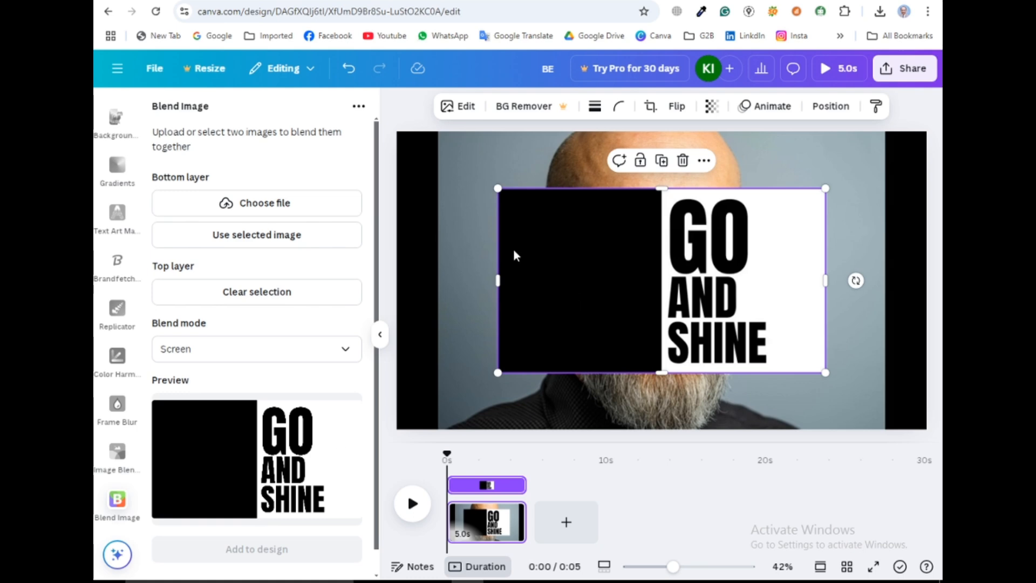
Set the portrait as the bottom layer, use the Screen blend mode, and add the blended result to the design
click(470, 224)
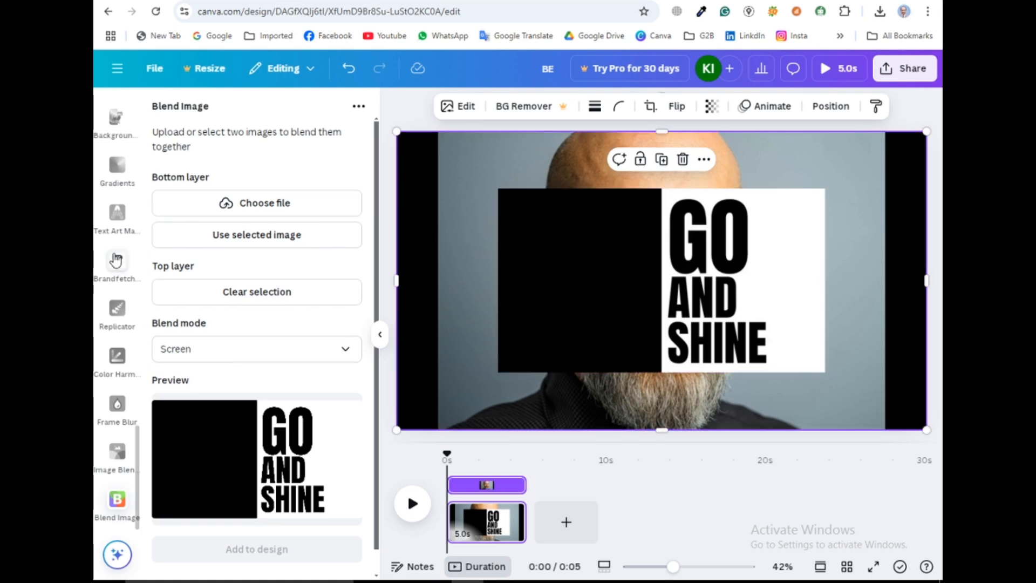
click(194, 239)
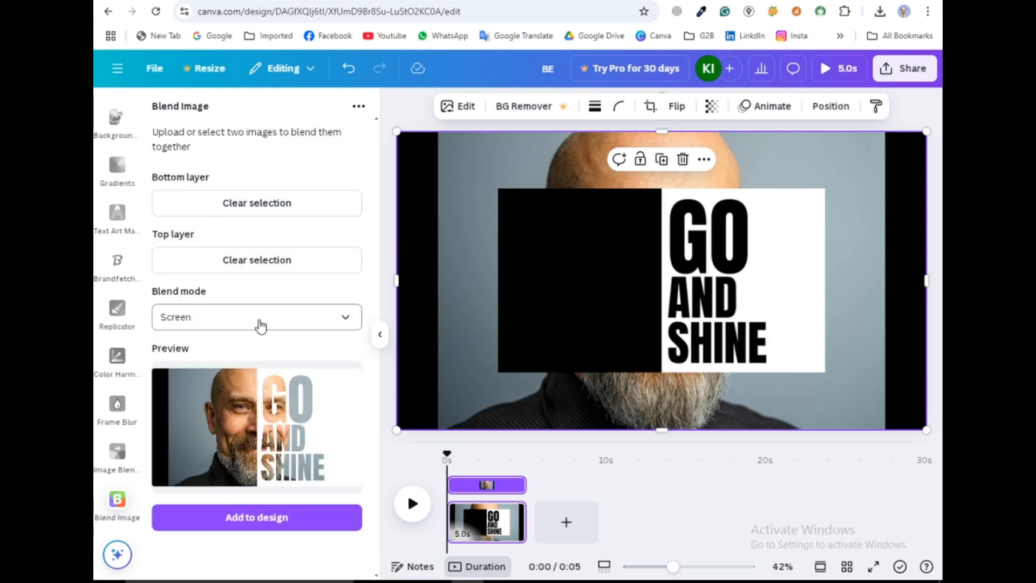
click(346, 318)
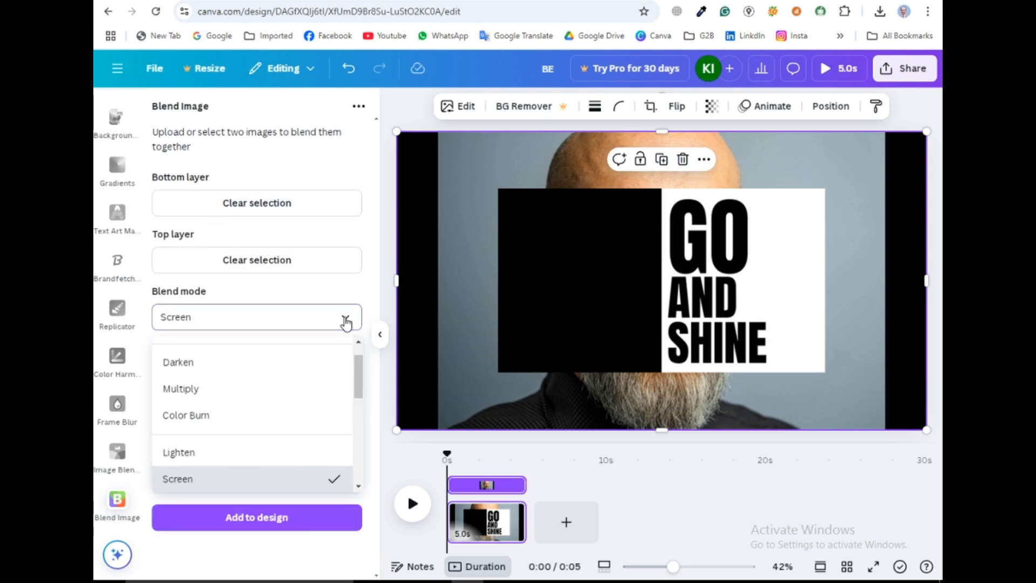
click(178, 479)
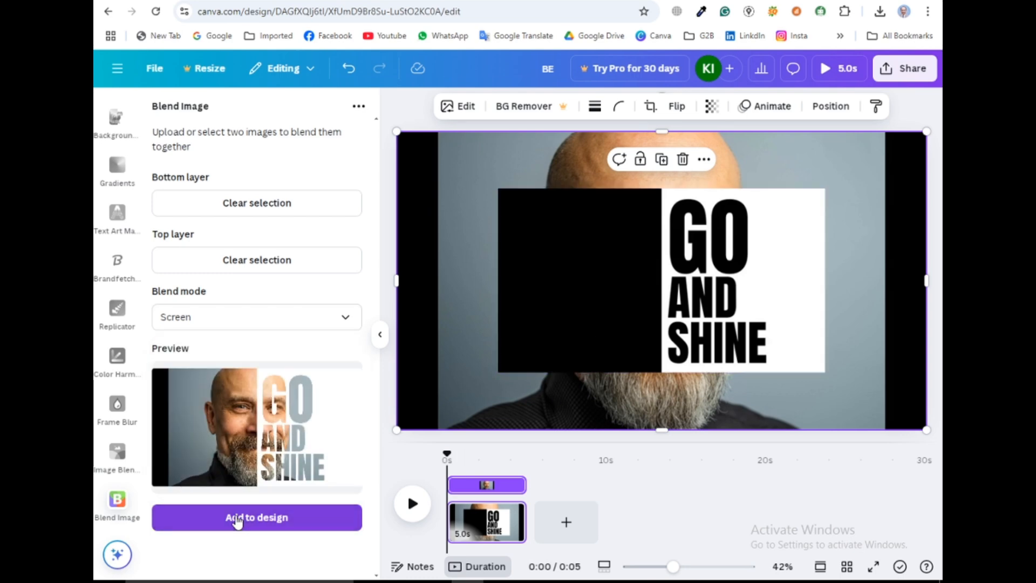
click(238, 521)
Delete the imported GO AND SHINE image from the canvas
click(516, 292)
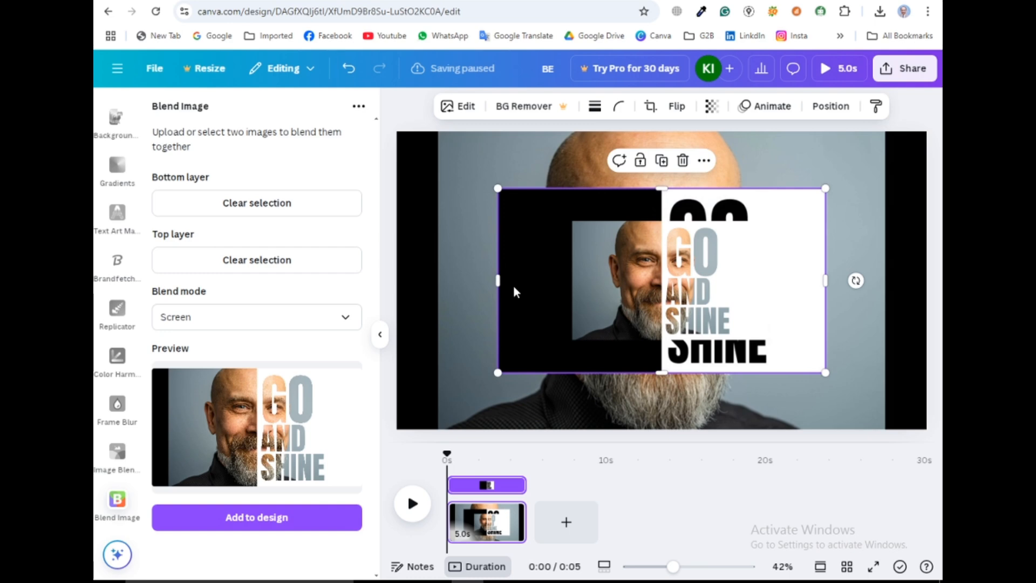
key(Delete)
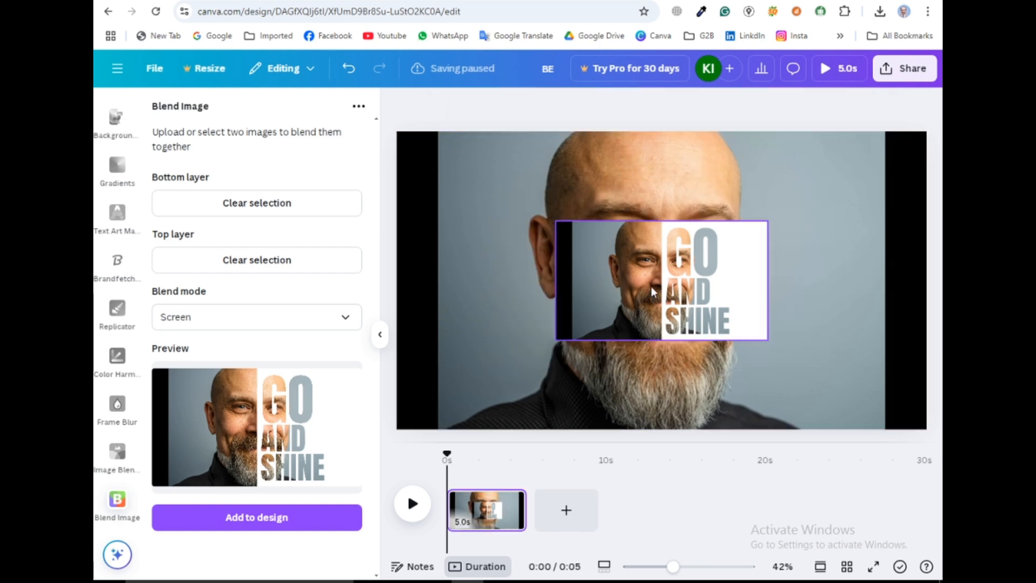
Move the blended image to the canvas corner and enlarge it to fill the whole canvas
drag(653, 292, 491, 196)
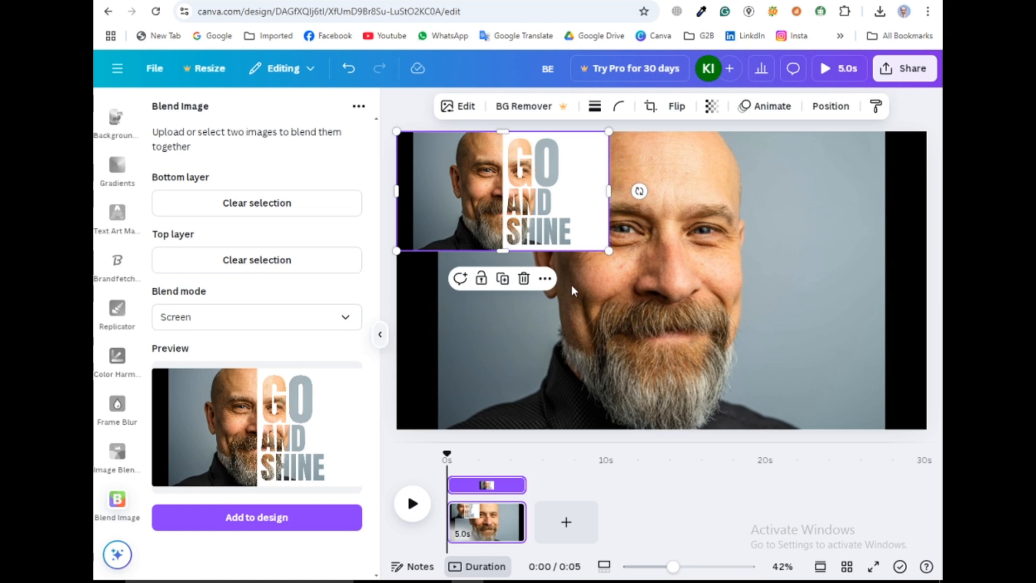
click(380, 335)
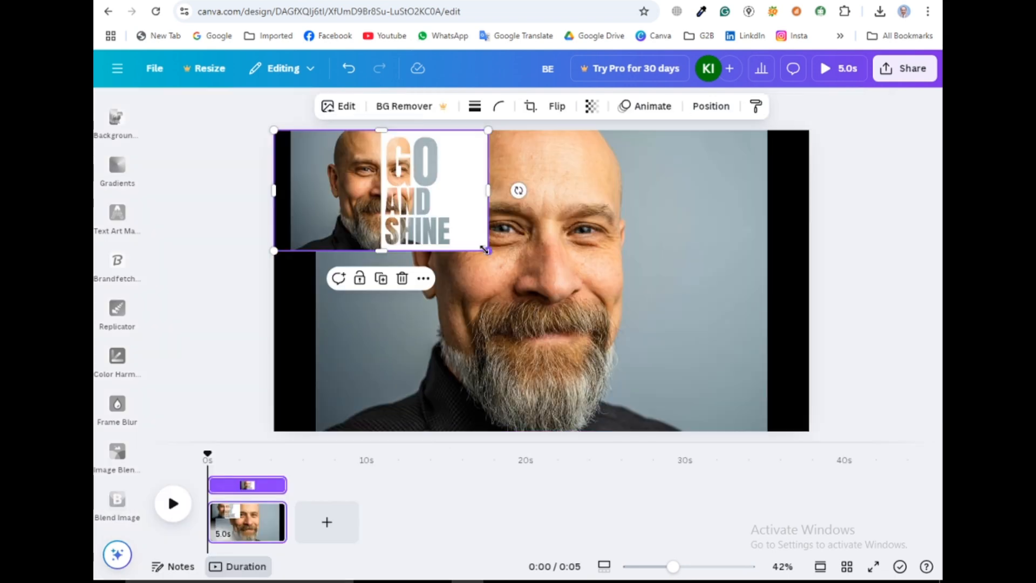
drag(484, 249, 808, 428)
key(Escape)
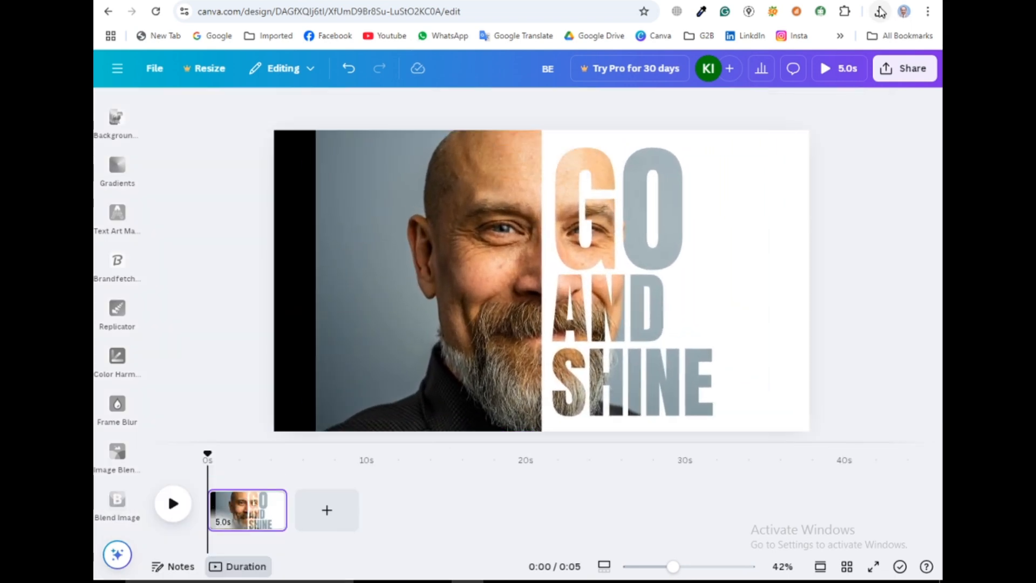